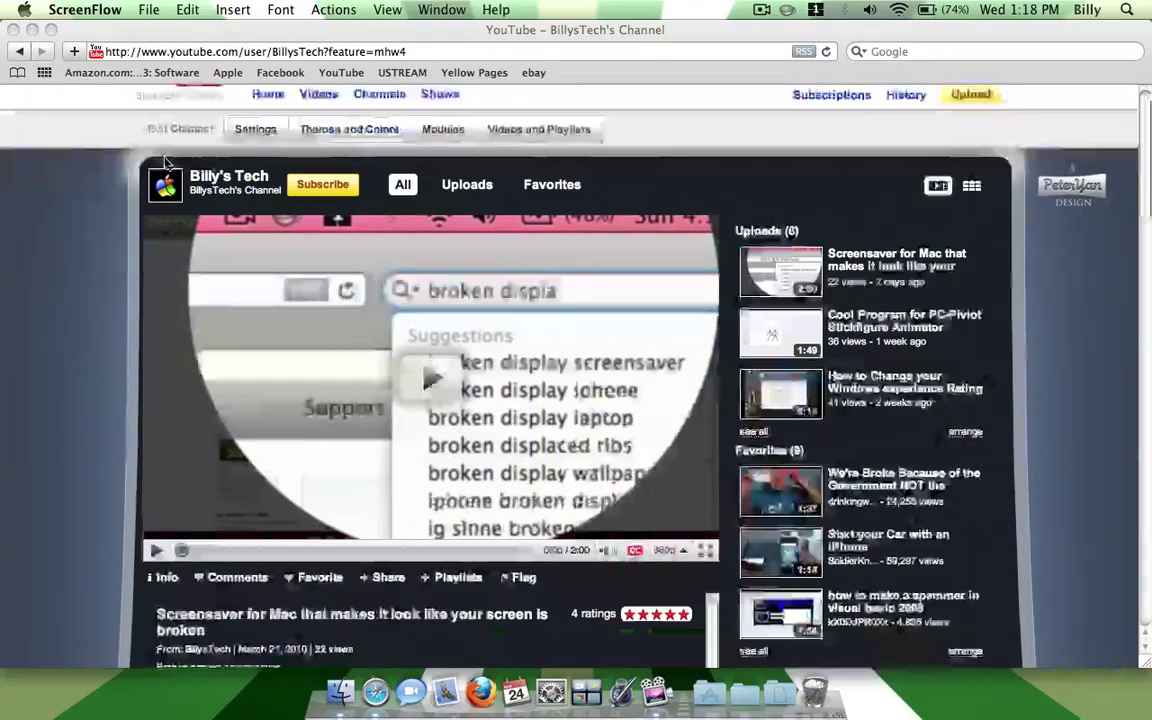
Scroll the YouTube page and open the Peter Yan Official Channel from Other Channels
scroll(81, 249, "down", 15)
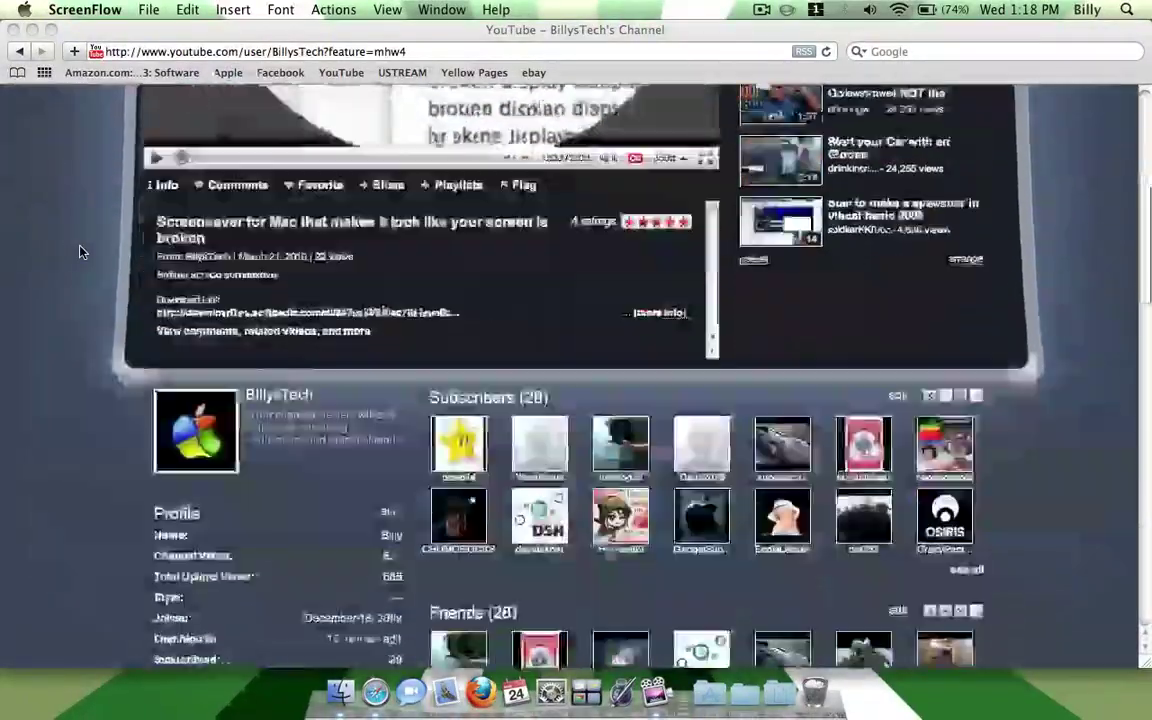
scroll(81, 252, "down", 3)
scroll(81, 252, "up", 15)
scroll(81, 252, "up", 2)
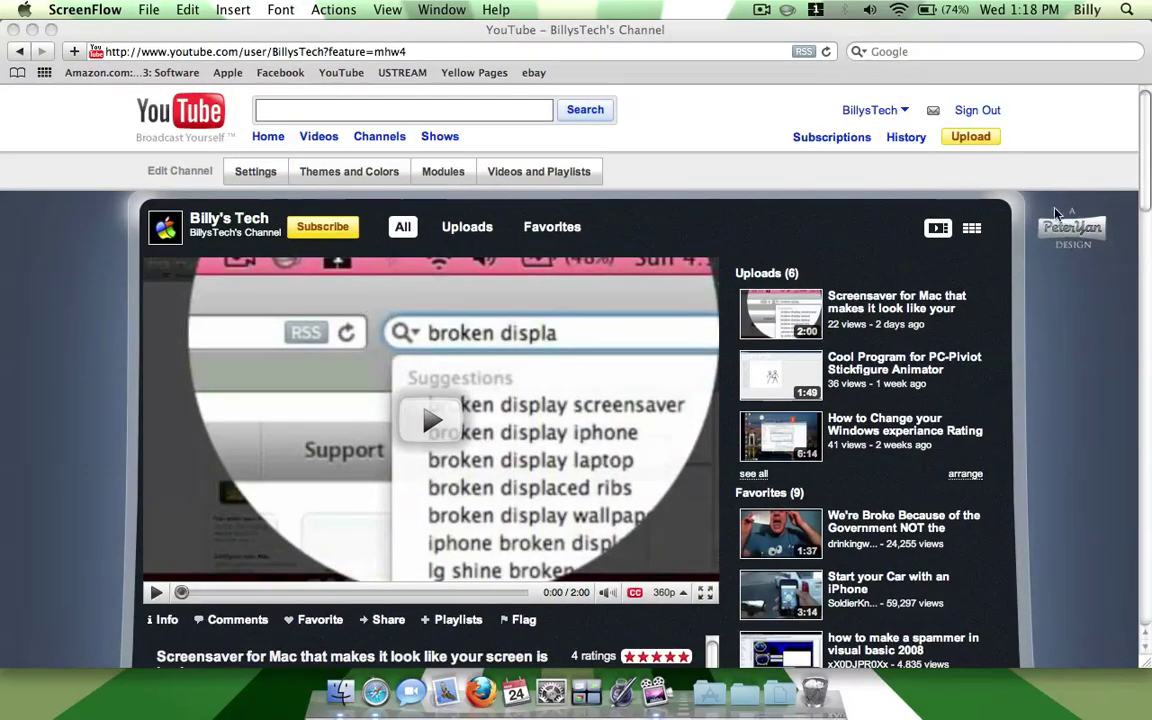
scroll(1025, 357, "down", 8)
scroll(1025, 357, "up", 8)
scroll(1092, 371, "down", 2)
scroll(1092, 371, "down", 20)
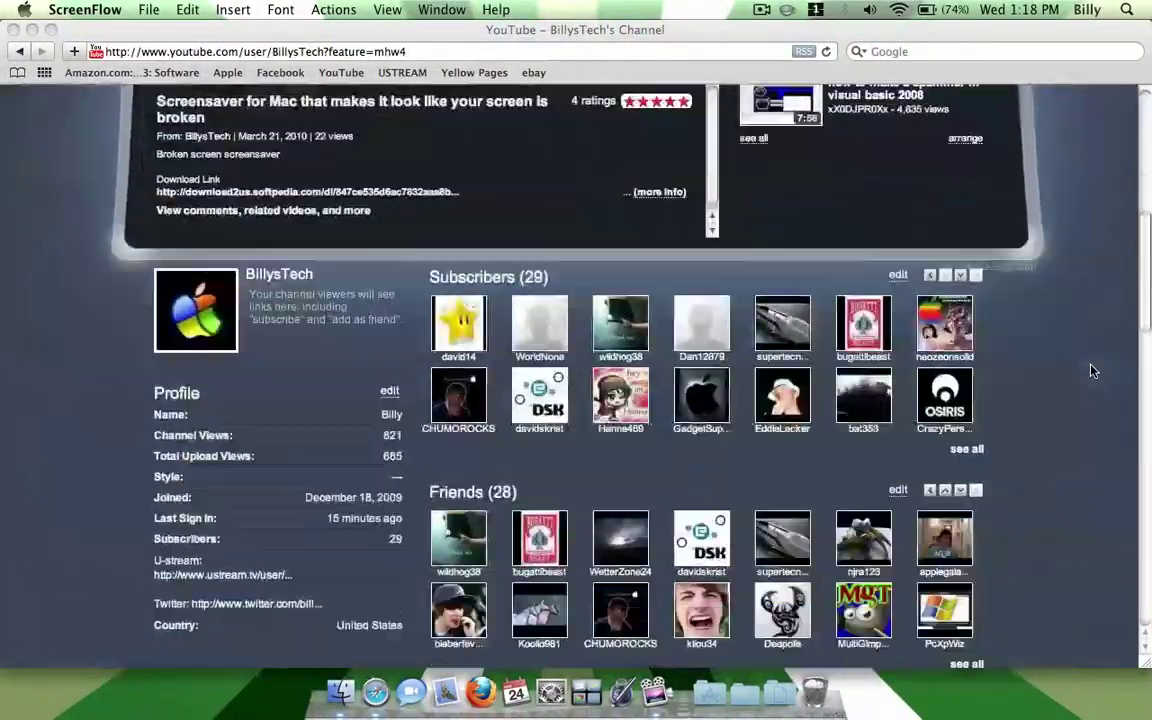
scroll(1092, 371, "up", 20)
scroll(1092, 371, "down", 15)
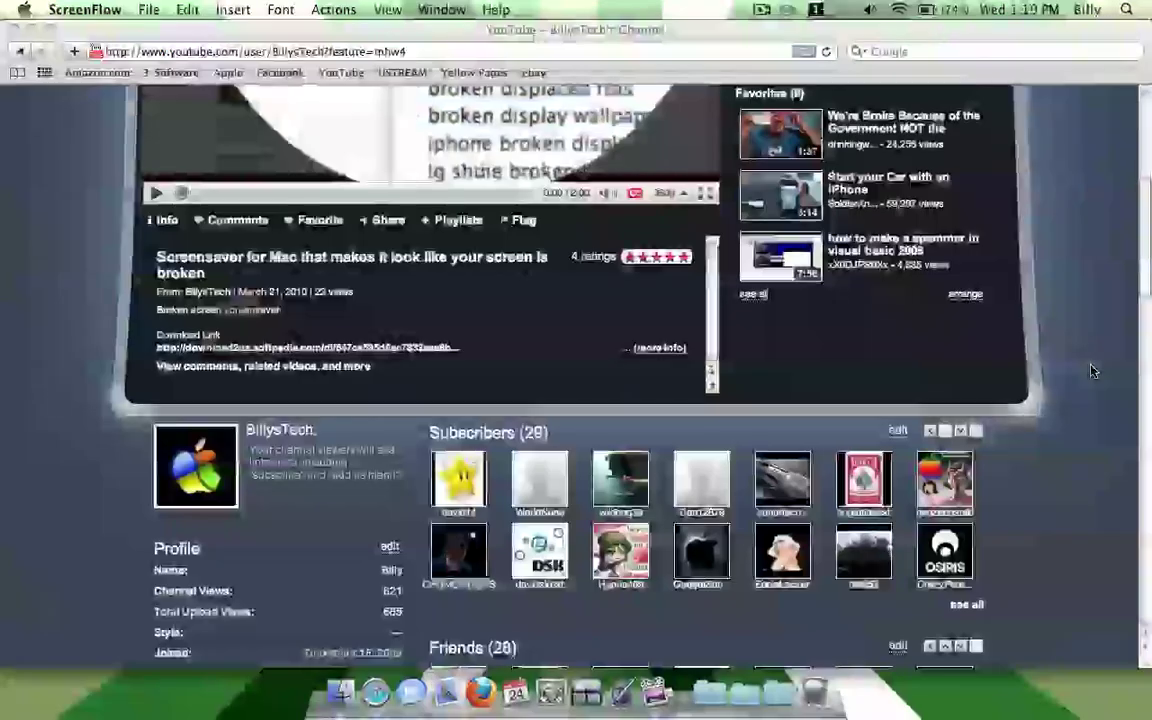
scroll(1092, 371, "down", 5)
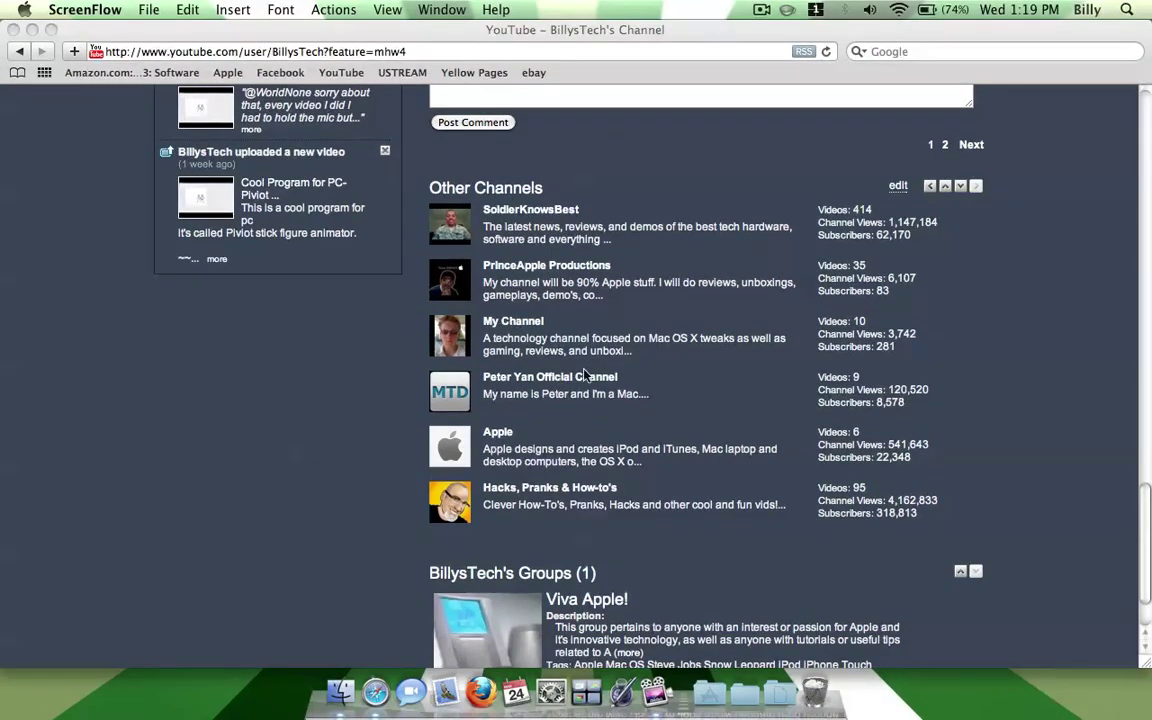
left_click(455, 393)
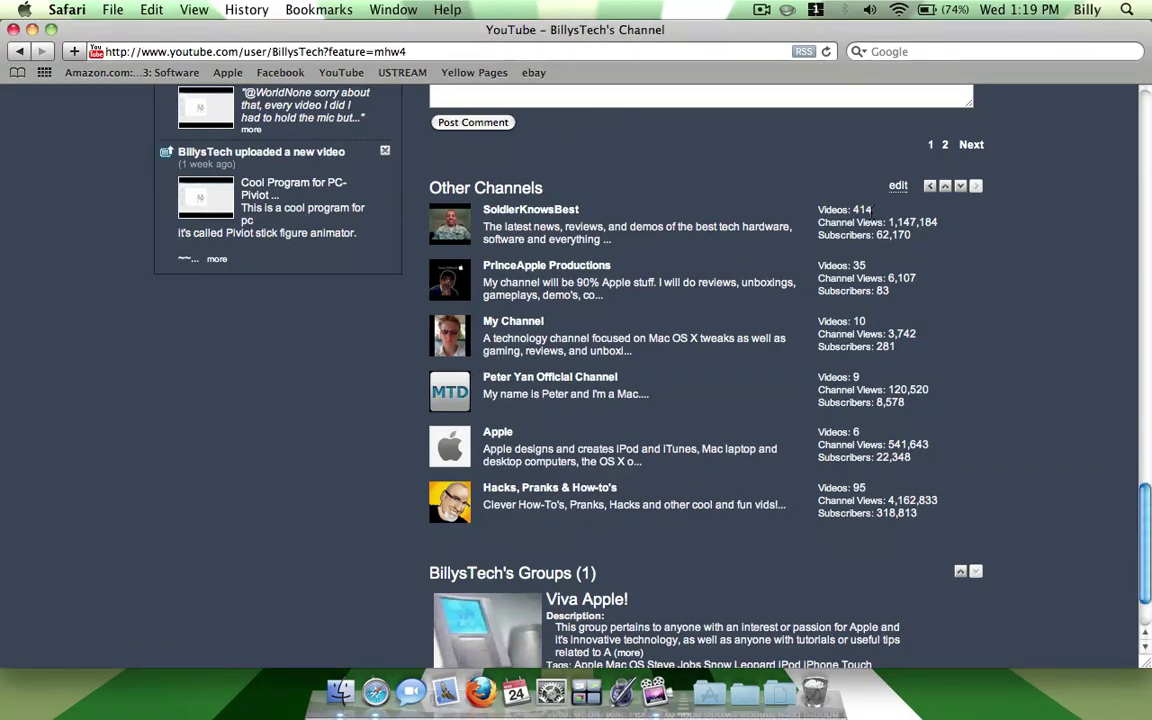
left_click(533, 388)
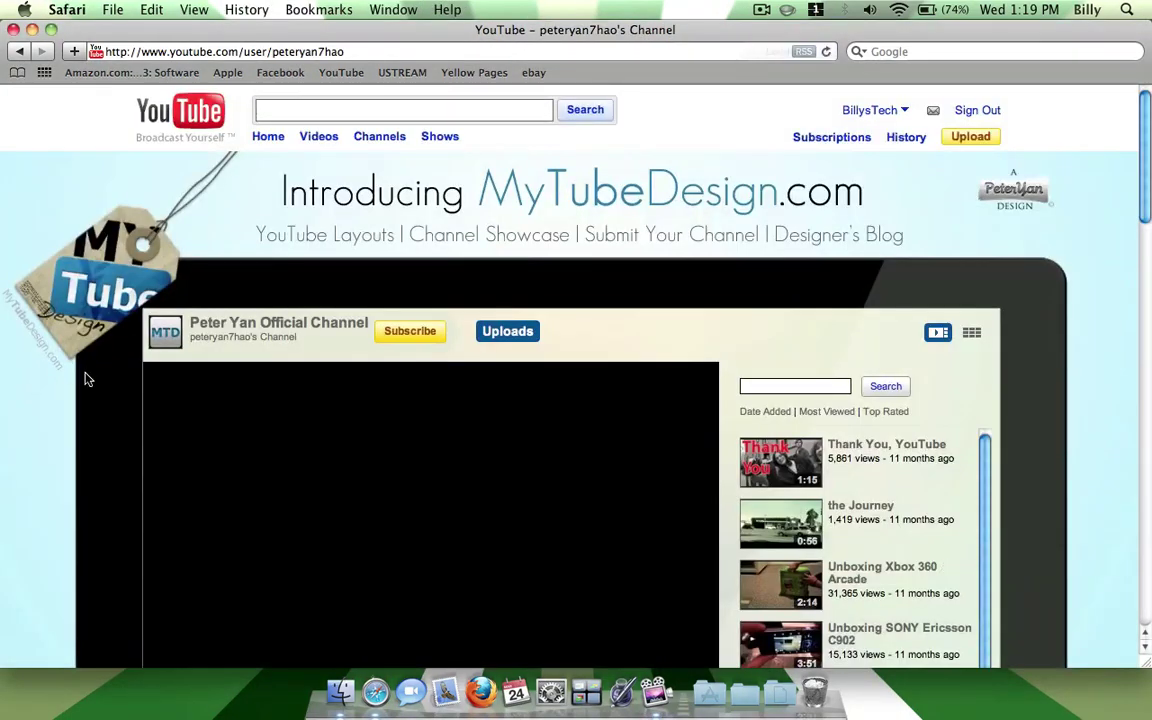
Scroll through the Peter Yan channel page and its MyTubeDesign.com custom layout
scroll(100, 390, "down", 2)
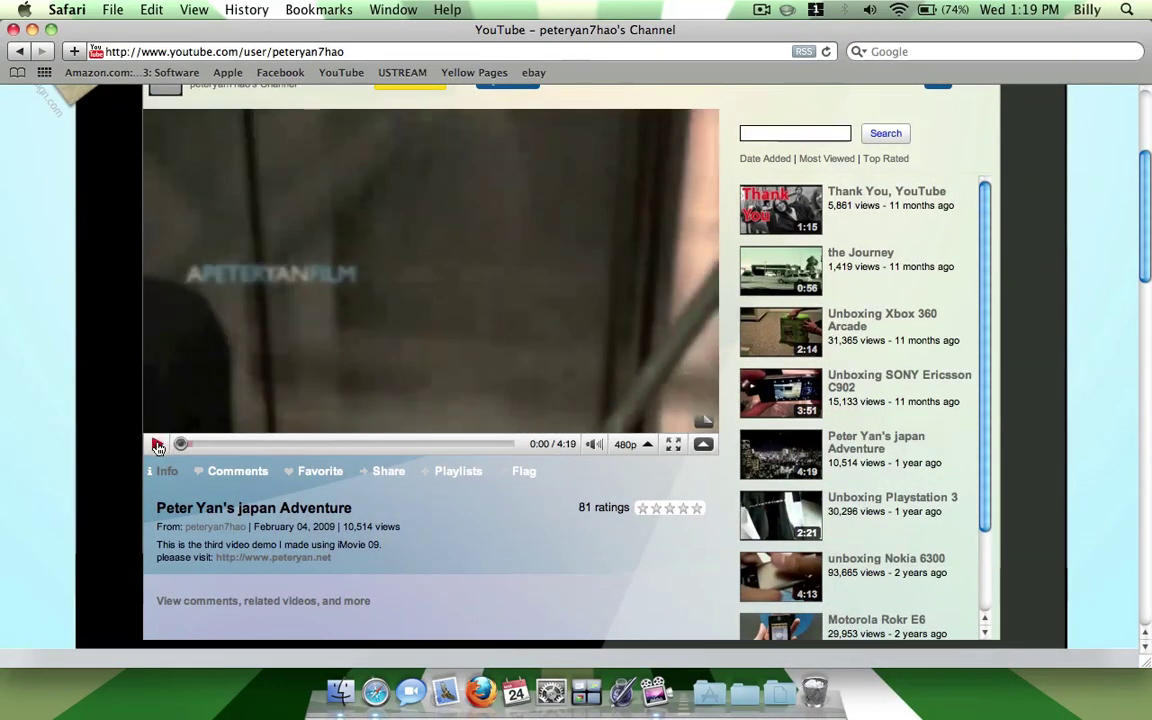
scroll(87, 412, "down", 5)
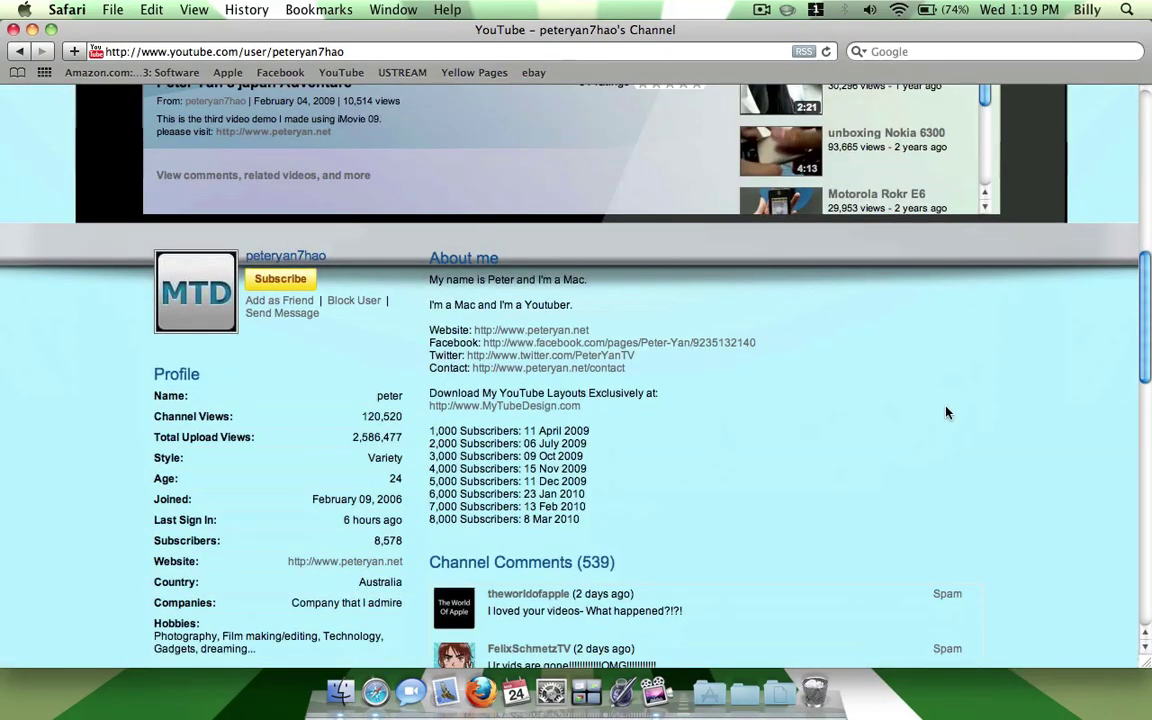
scroll(948, 413, "down", 12)
scroll(948, 413, "up", 3)
scroll(948, 413, "up", 15)
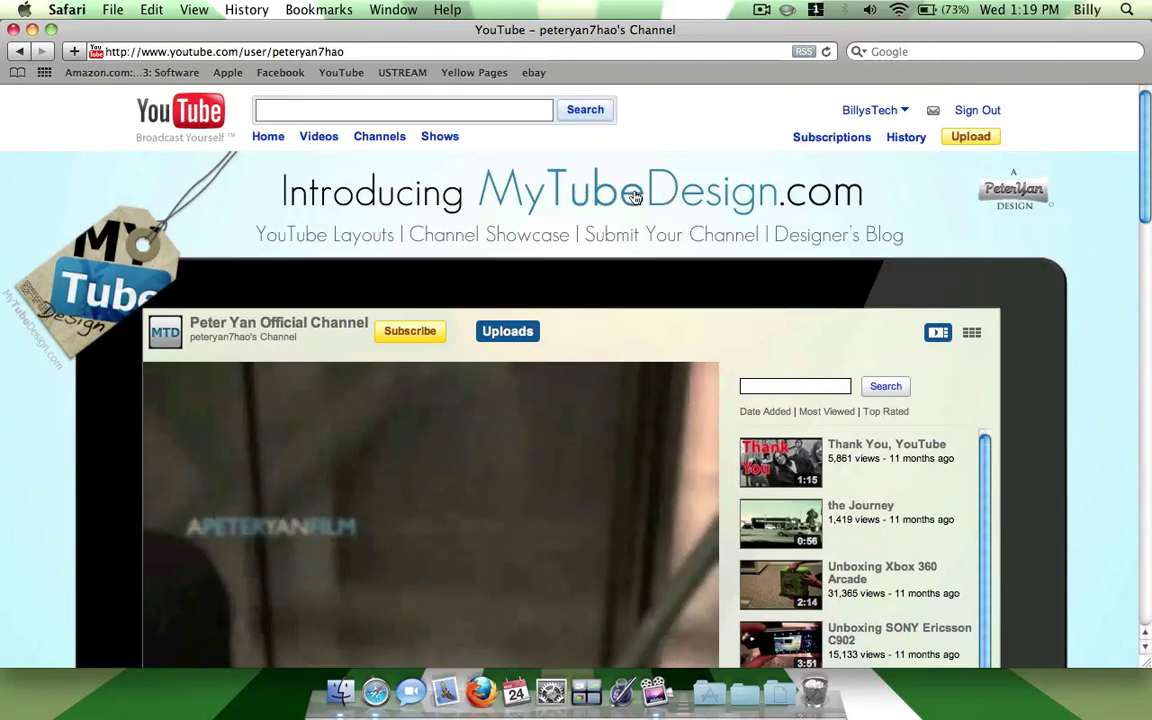
Follow the banner to MyTubeDesign.com and close the YouTube channel window
left_click(633, 197)
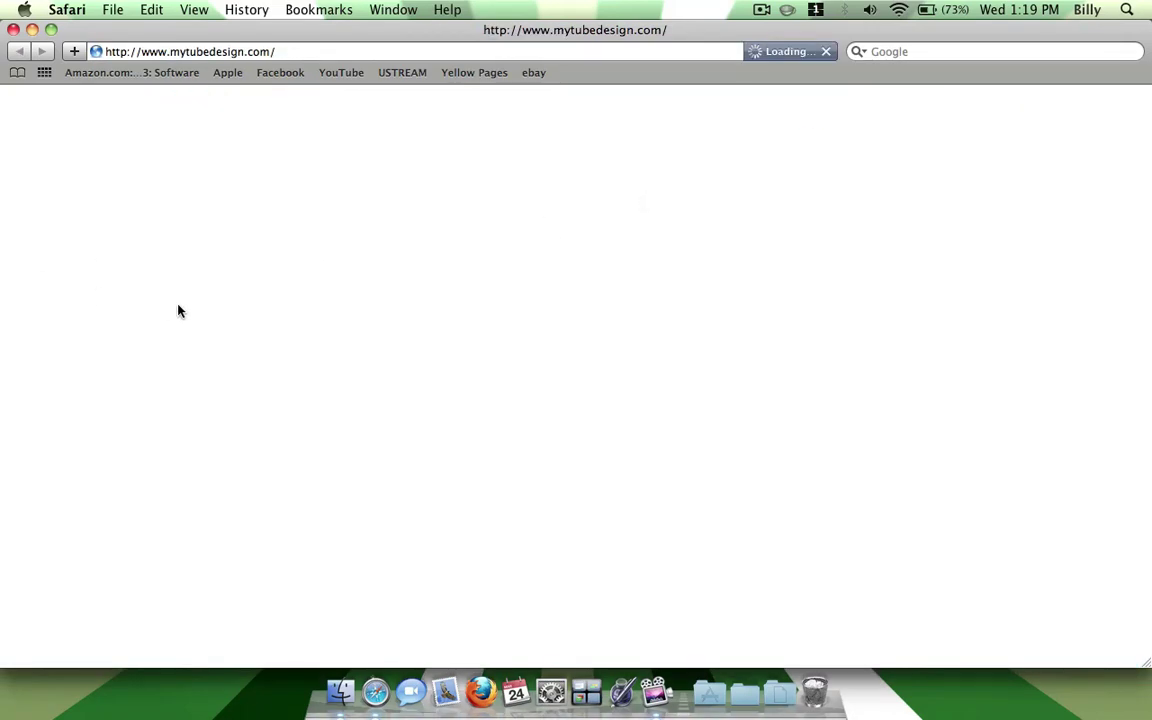
key("F9")
left_click(374, 219)
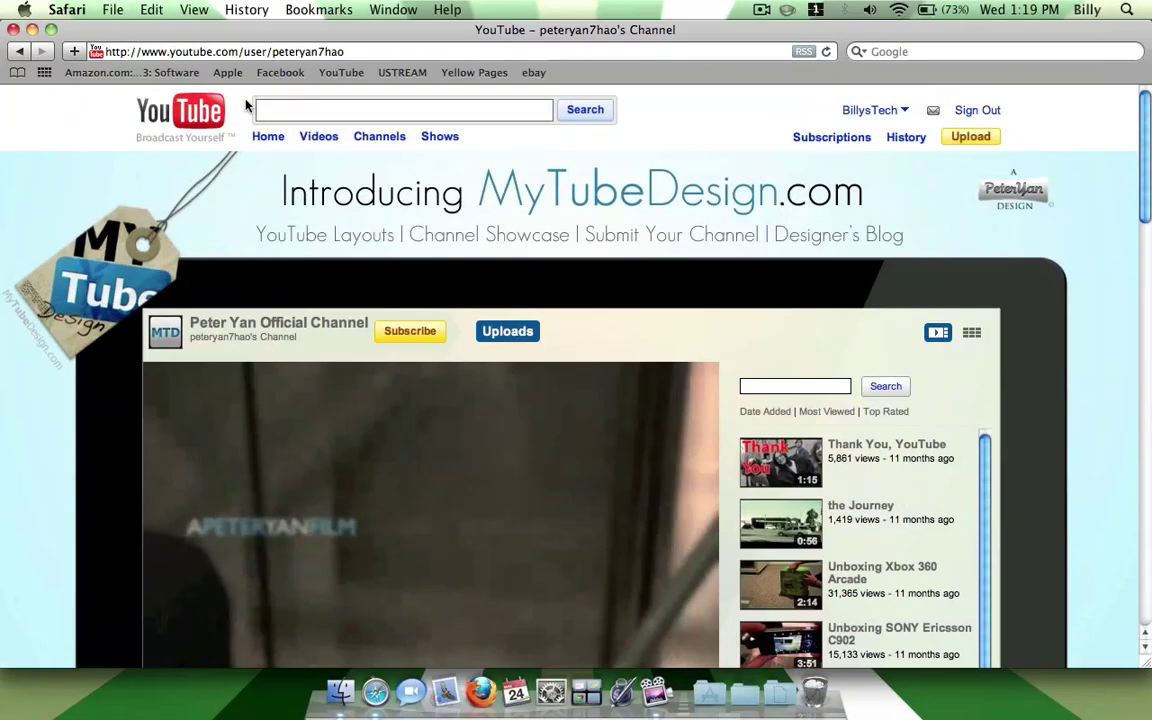
left_click(13, 30)
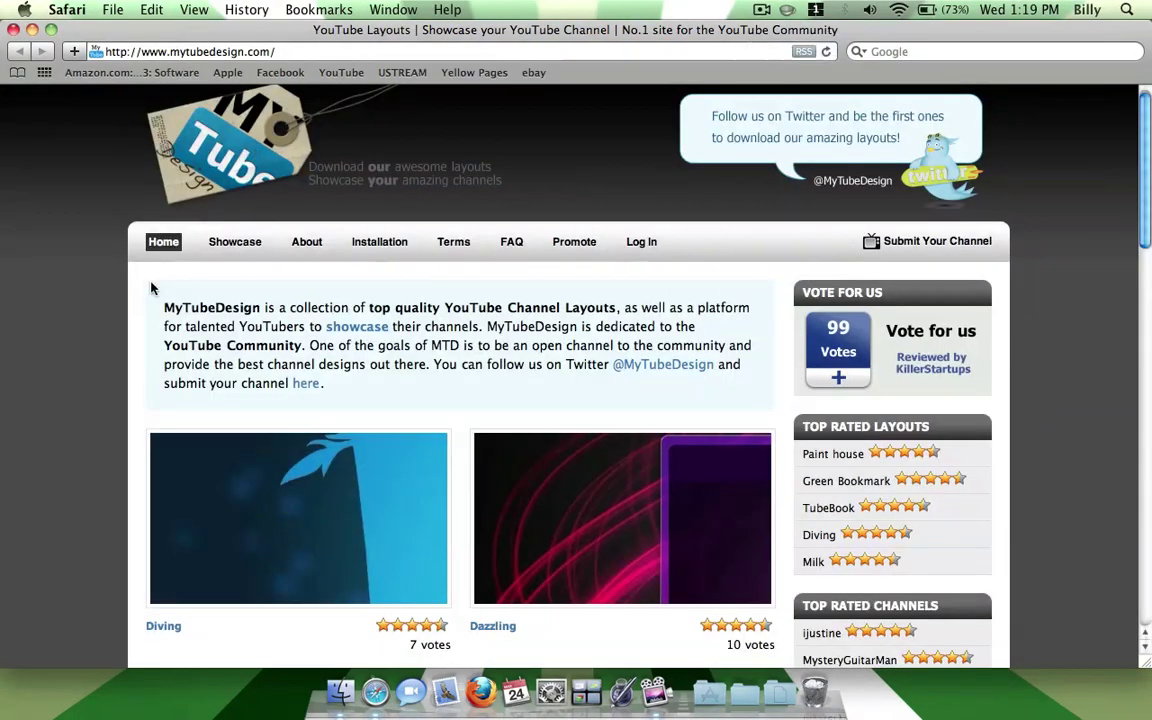
Browse page 2 of the layout gallery, previewing the Retro Glass layout before returning
scroll(151, 288, "down", 5)
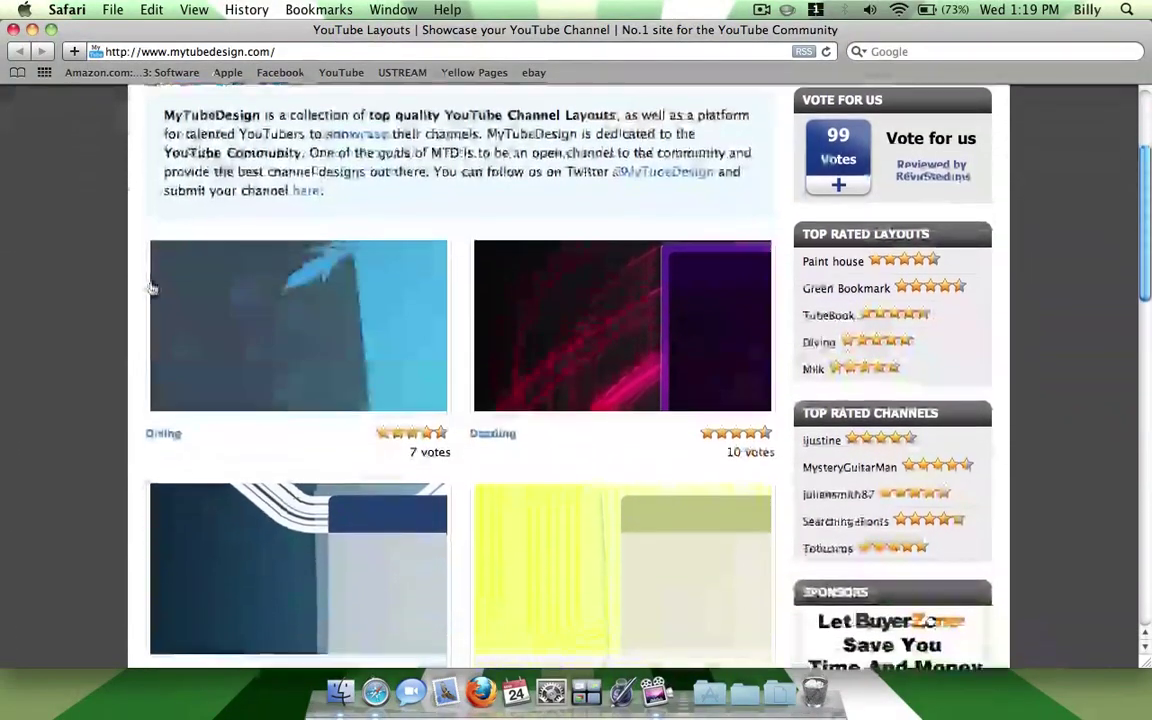
scroll(151, 288, "up", 5)
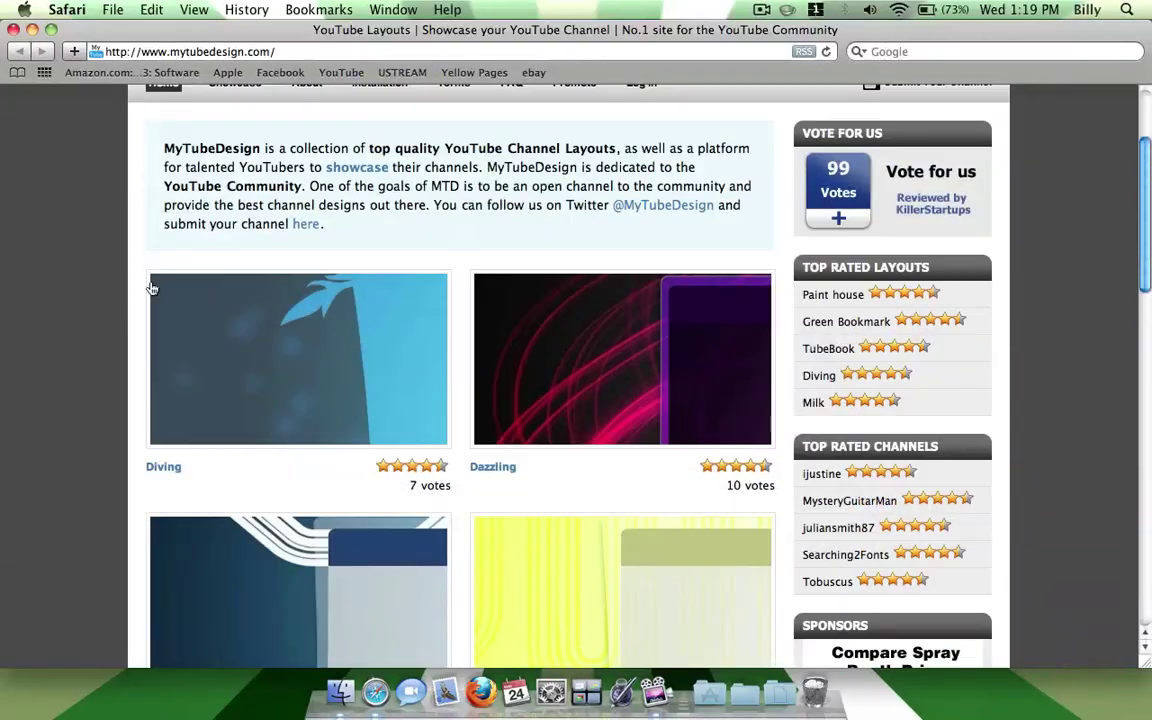
scroll(151, 288, "down", 15)
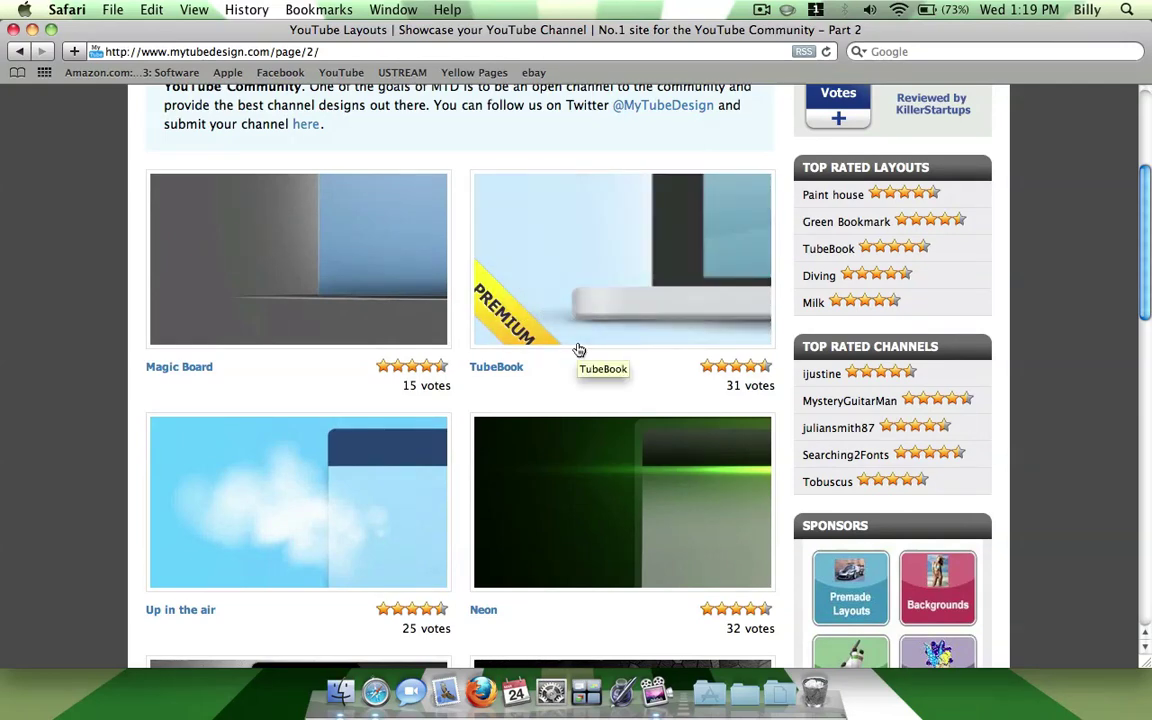
scroll(578, 349, "down", 8)
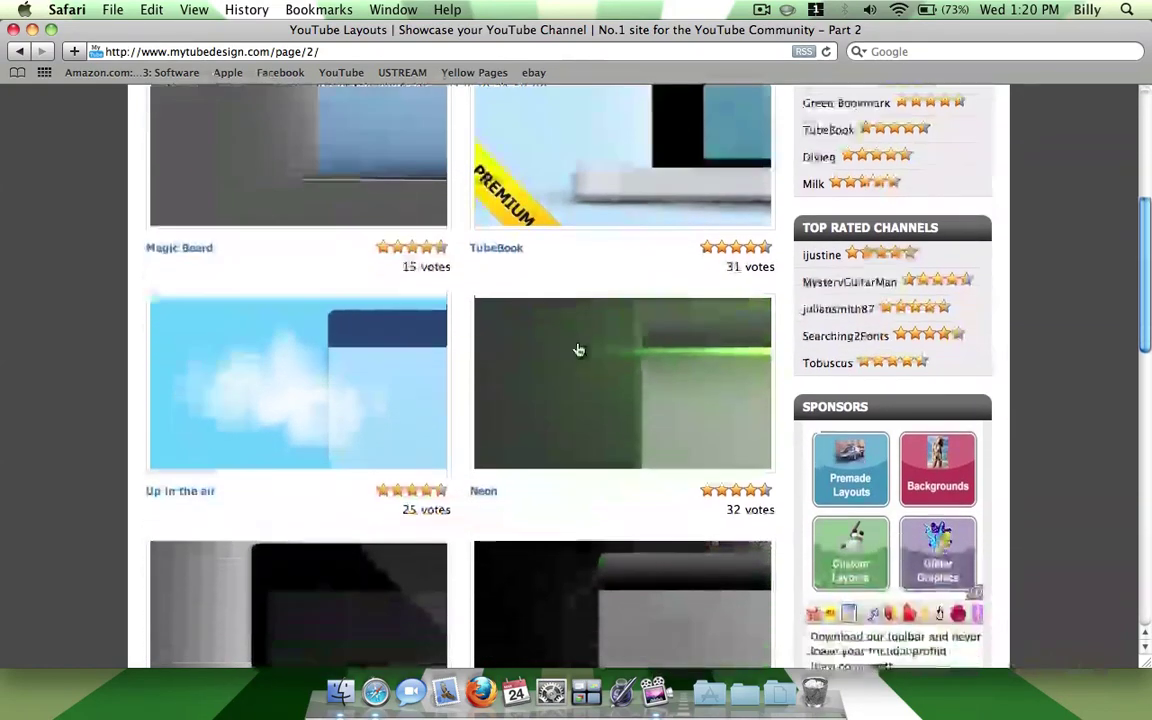
scroll(578, 349, "down", 1)
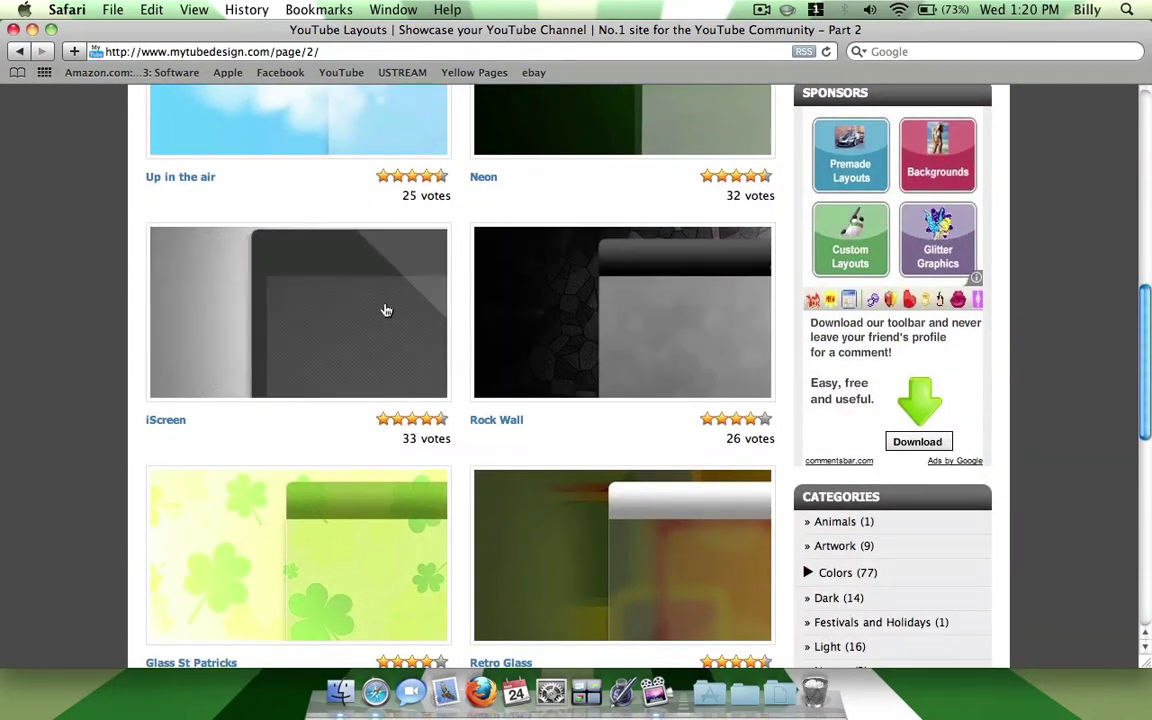
scroll(386, 310, "down", 5)
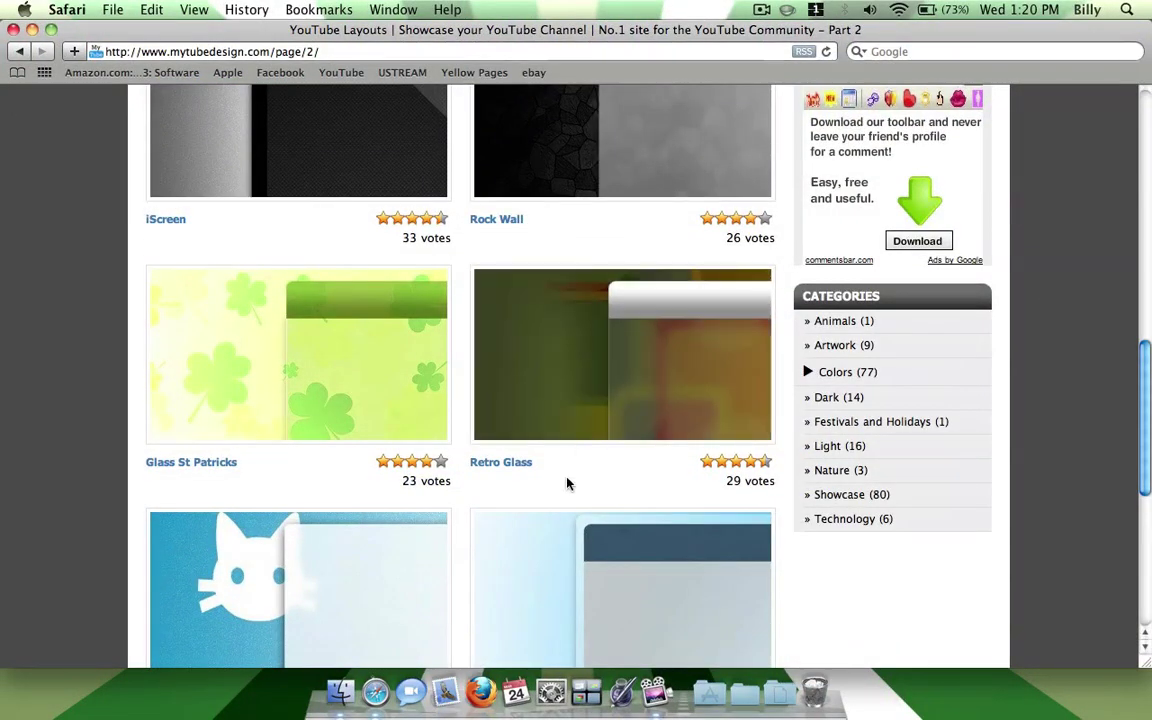
left_click(640, 351)
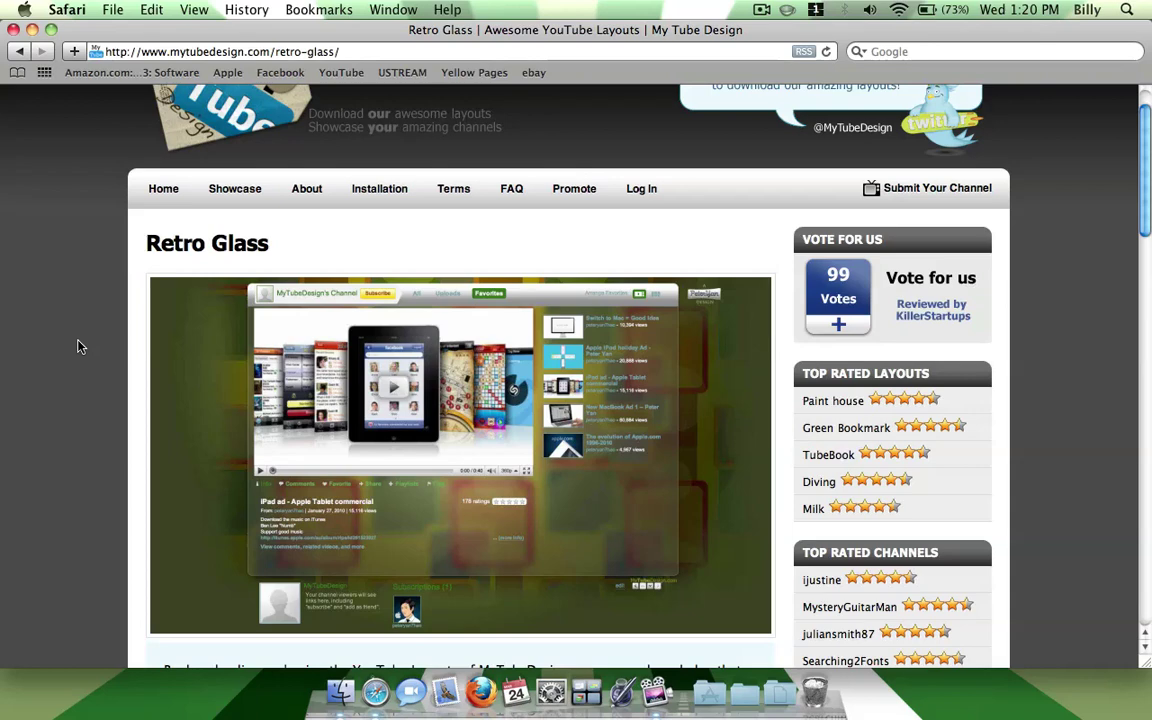
key("super+bracketleft")
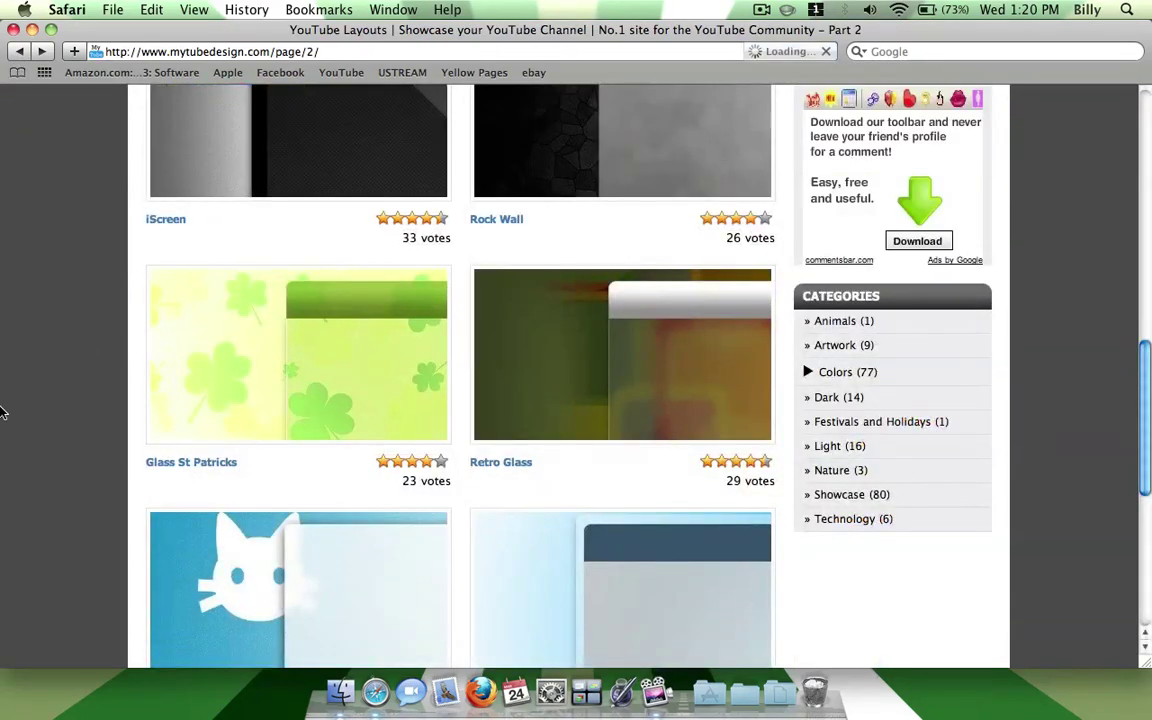
Check page 3 of the layouts, then return to page 2 and scroll to the iScreen thumbnail
scroll(2, 411, "down", 5)
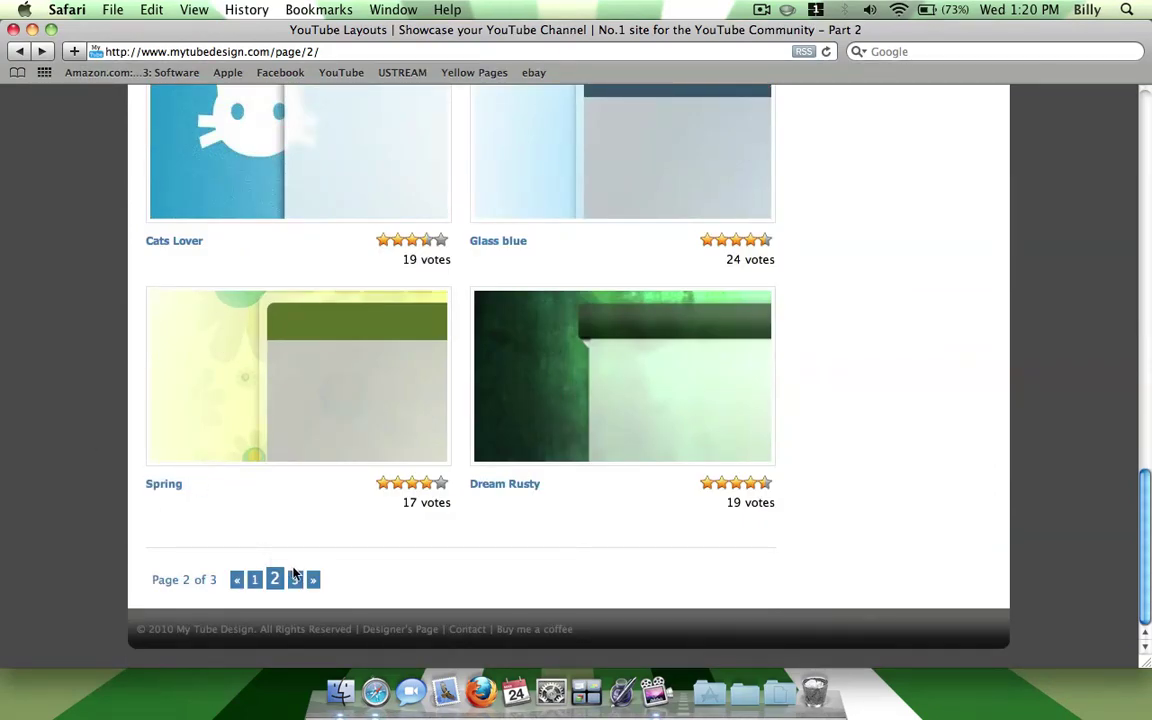
left_click(313, 581)
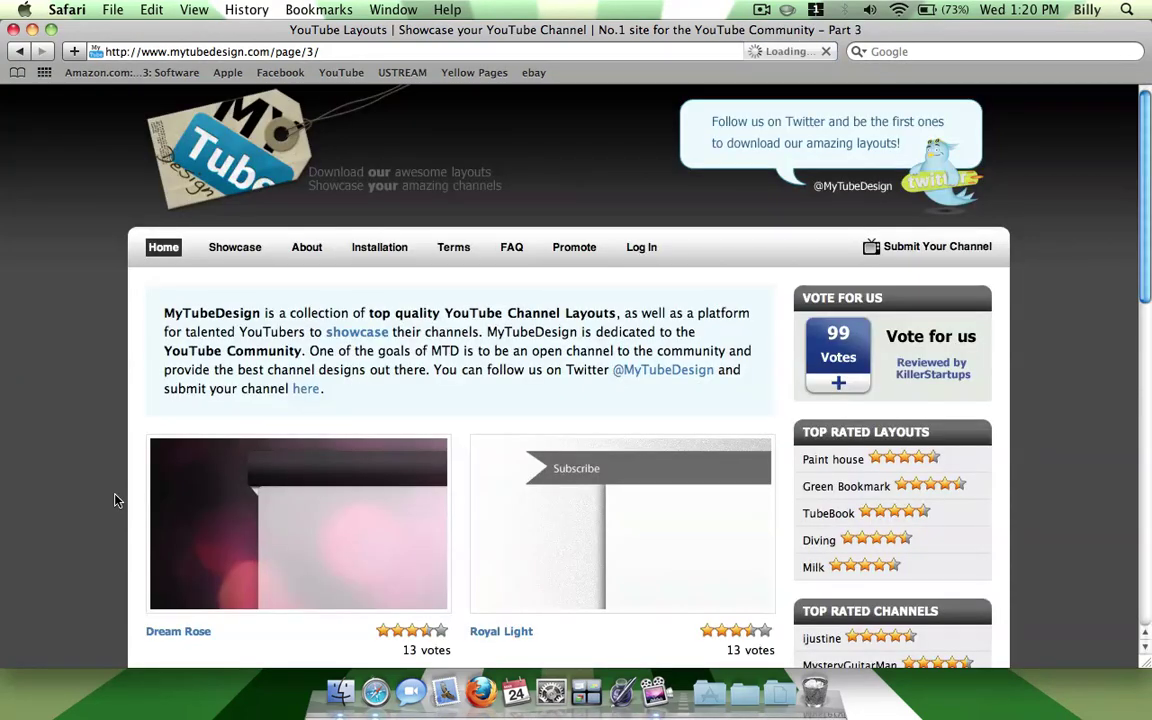
scroll(115, 500, "down", 4)
scroll(115, 500, "down", 6)
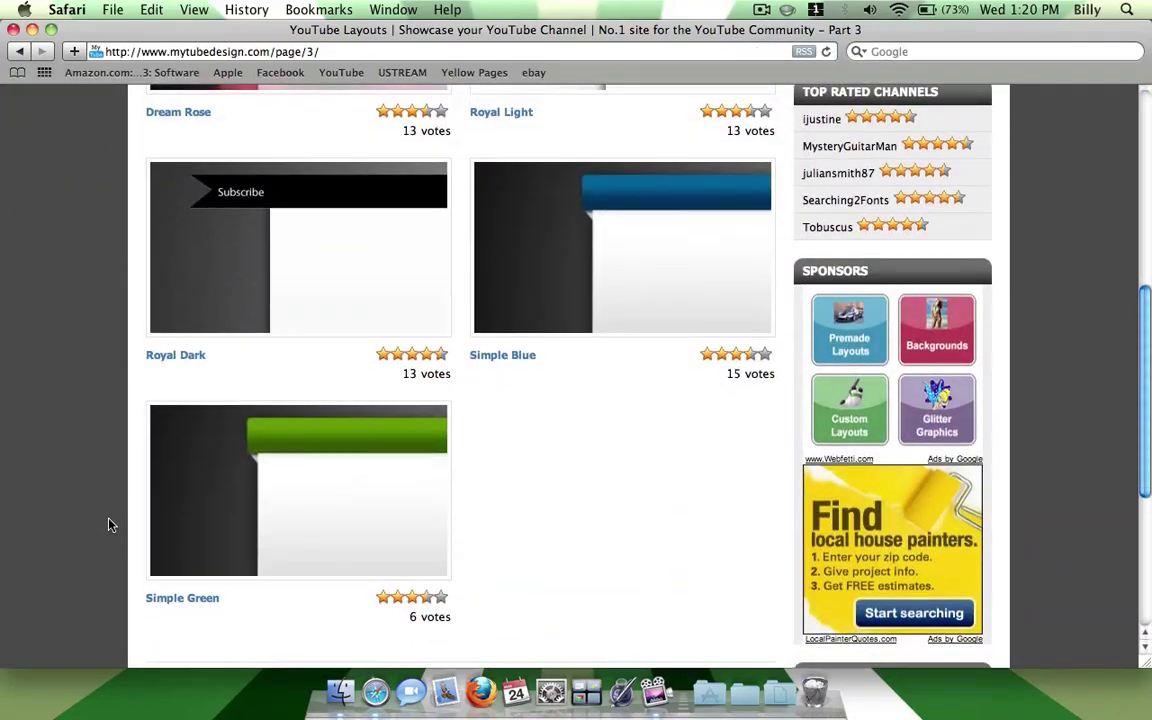
scroll(110, 525, "up", 6)
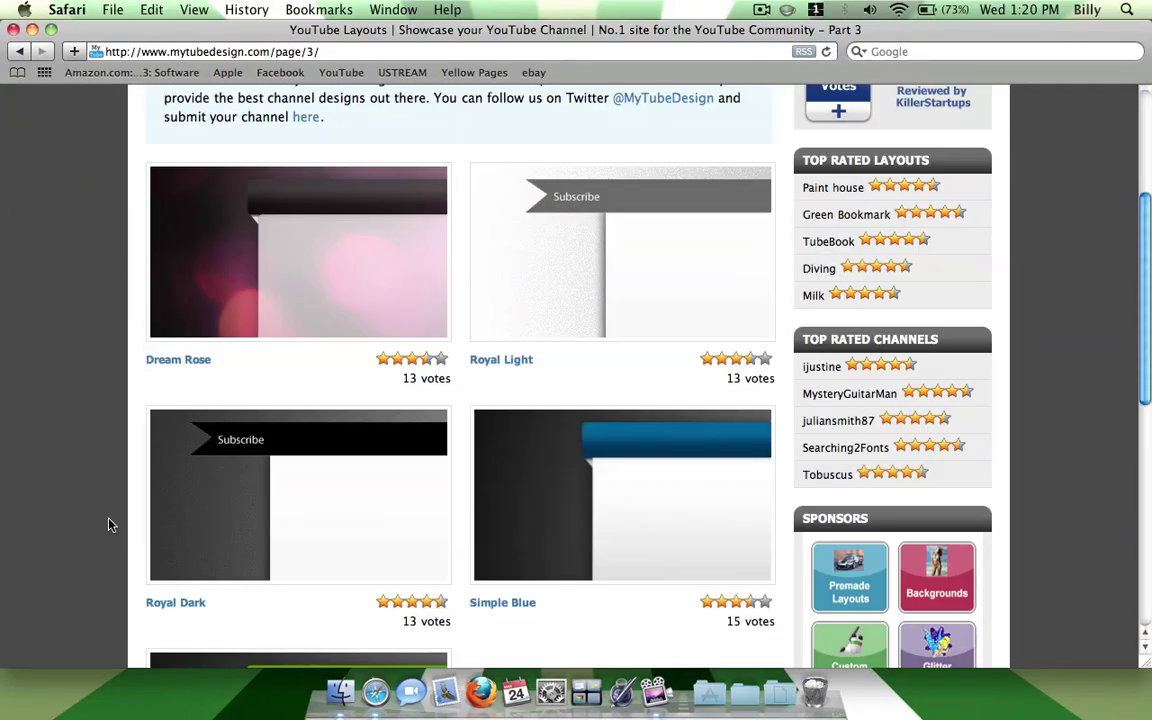
scroll(110, 525, "down", 1)
scroll(110, 525, "down", 1)
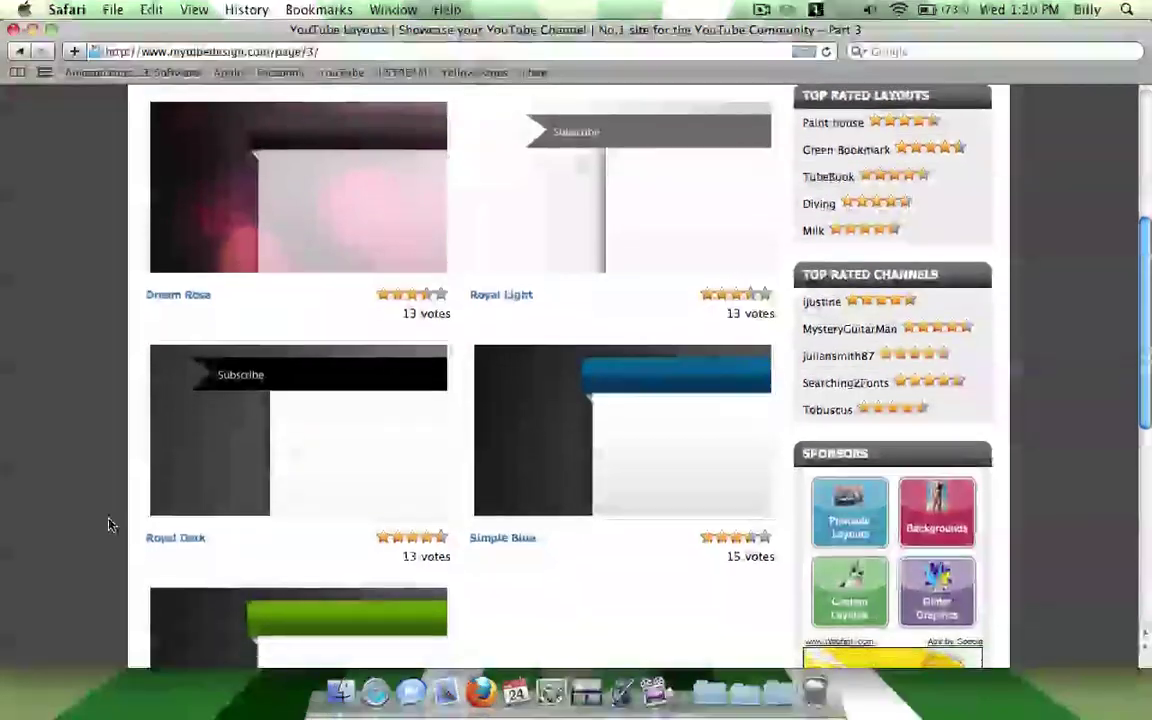
scroll(217, 439, "down", 5)
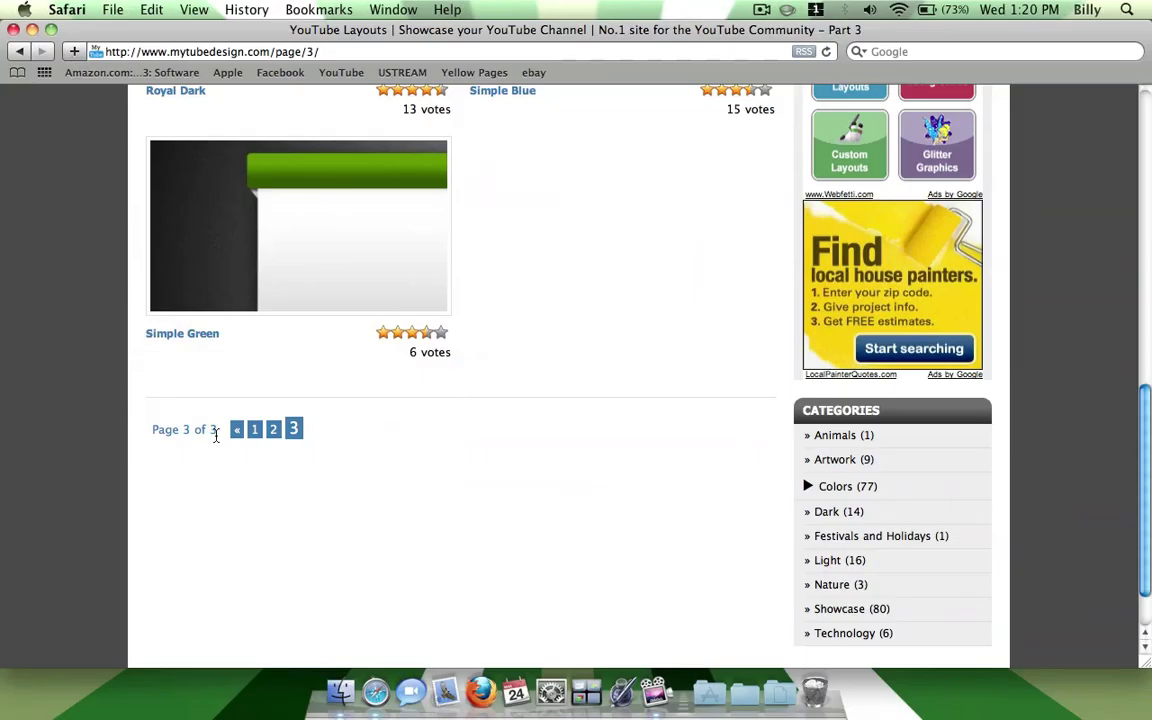
left_click(272, 360)
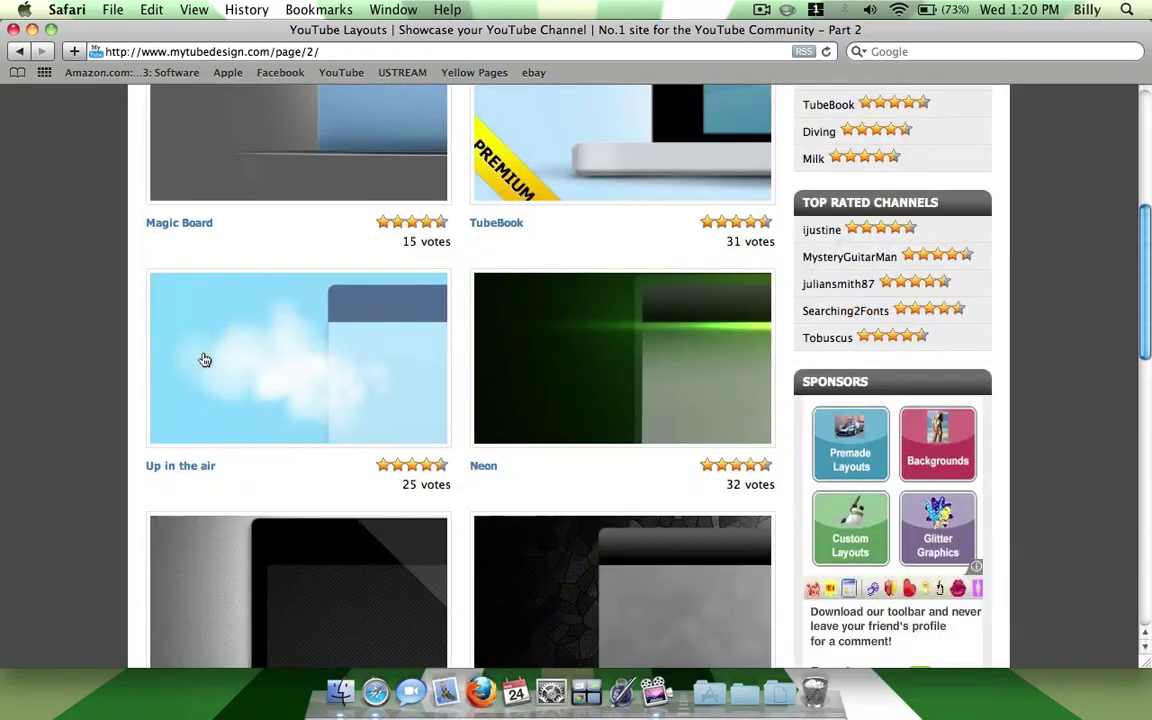
scroll(204, 360, "down", 3)
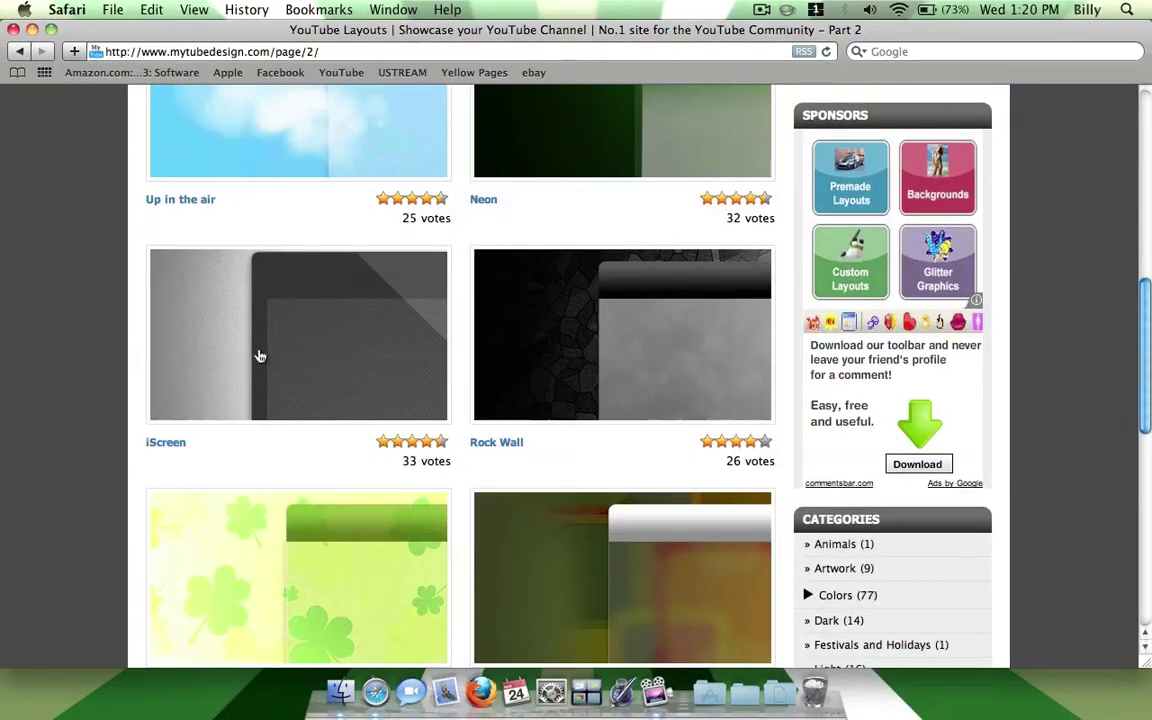
Open the iScreen layout page and scroll through its Download button and description
left_click(259, 356)
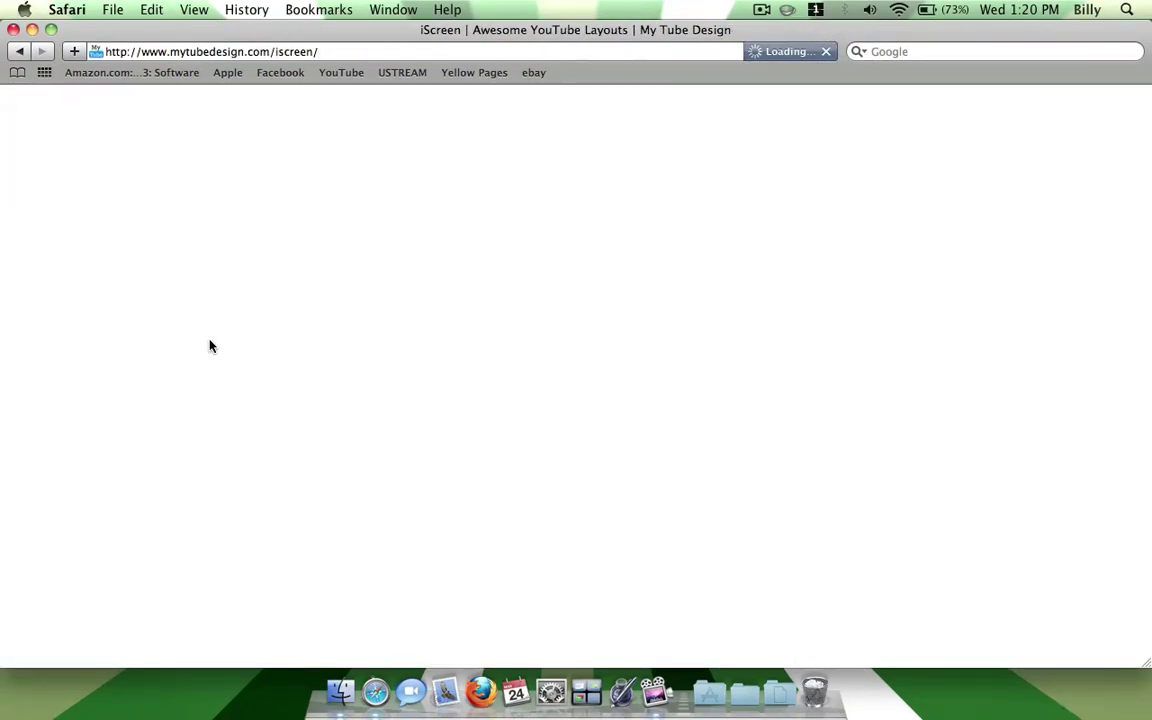
scroll(210, 346, "down", 5)
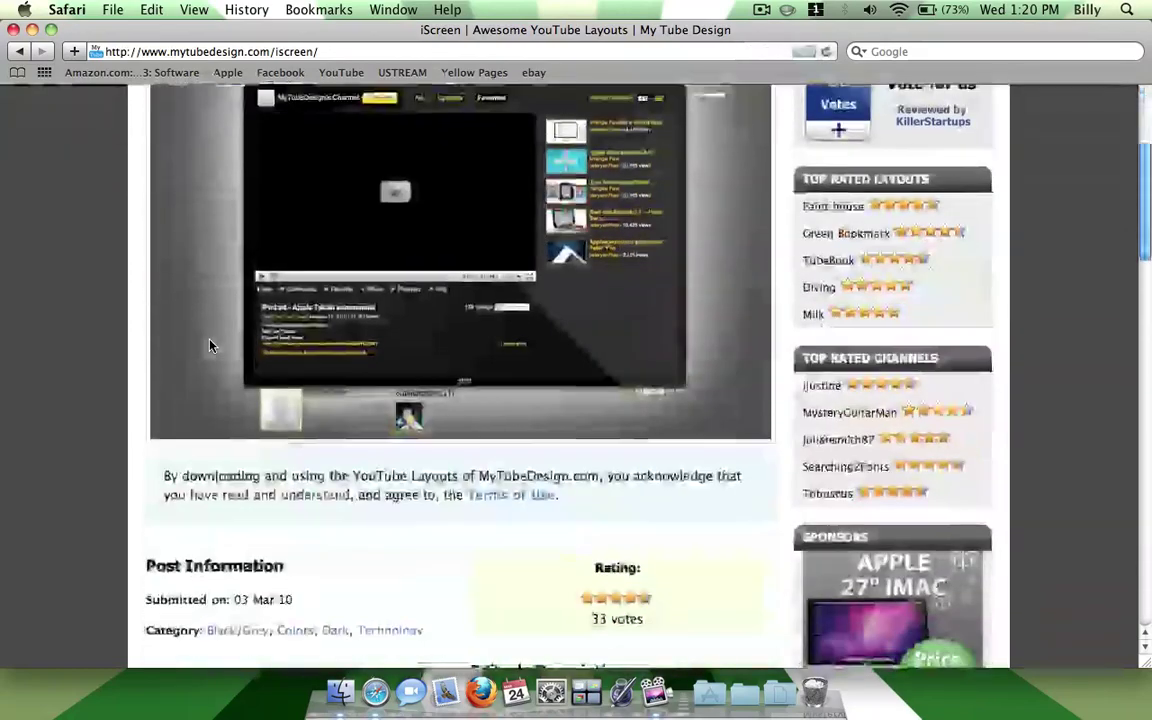
scroll(210, 346, "down", 6)
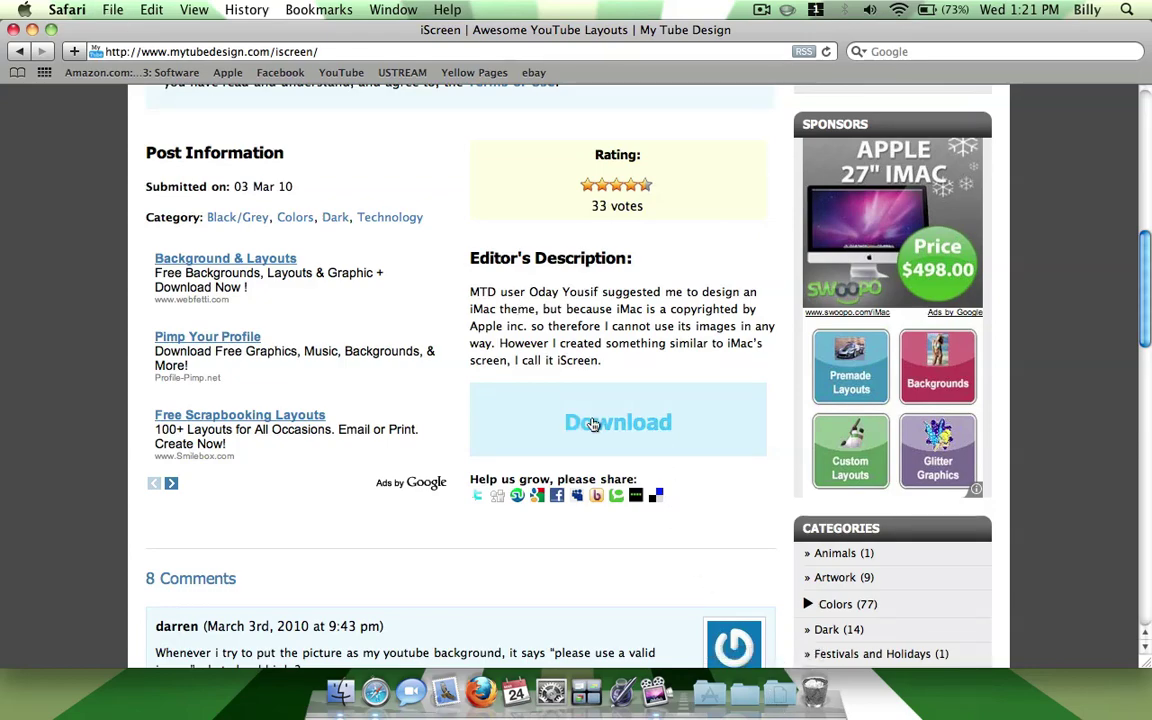
scroll(587, 420, "up", 10)
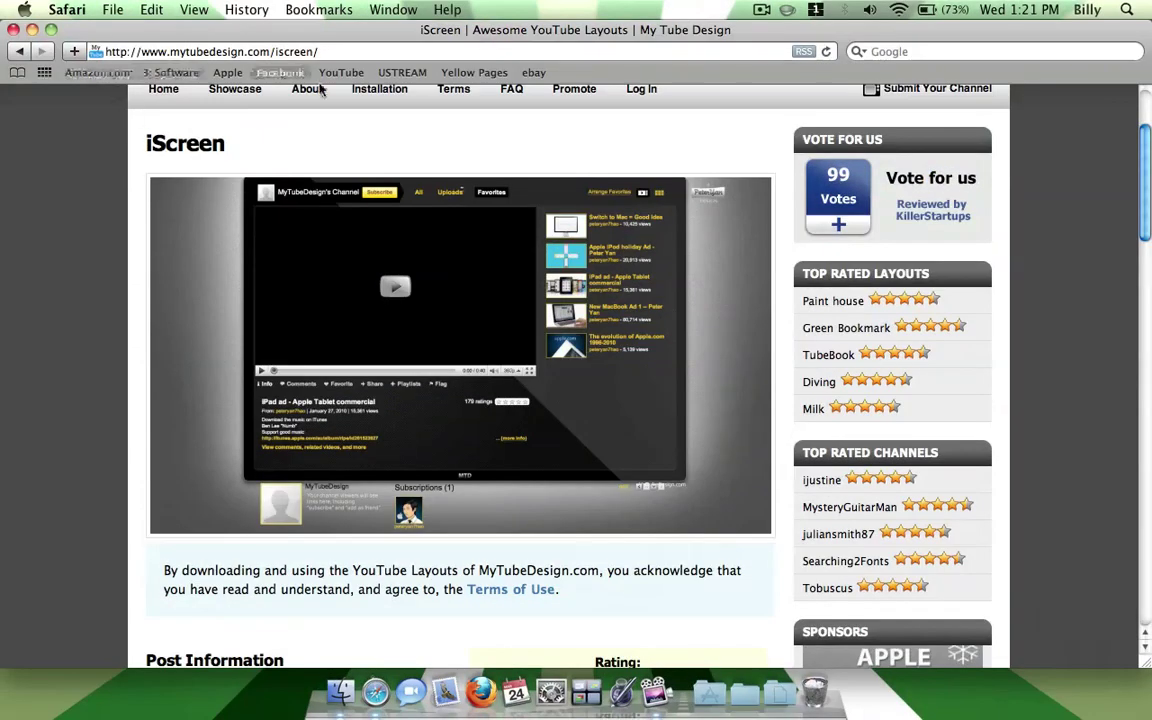
left_click(752, 694)
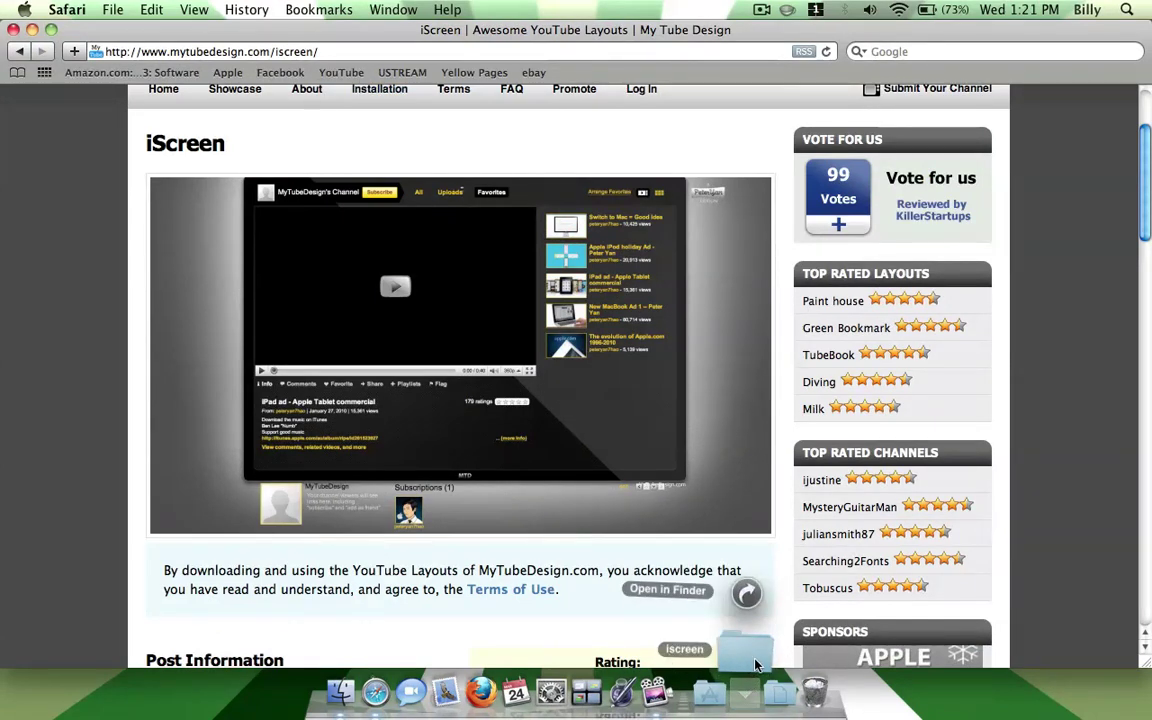
left_click(748, 655)
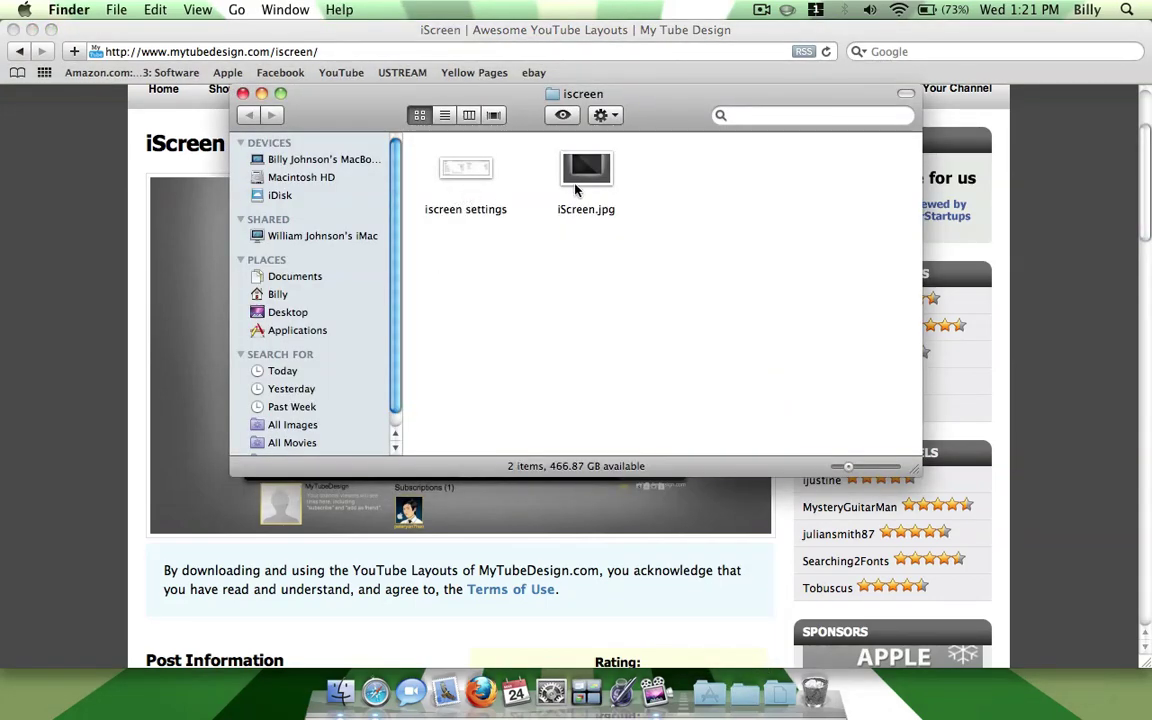
left_click(576, 190)
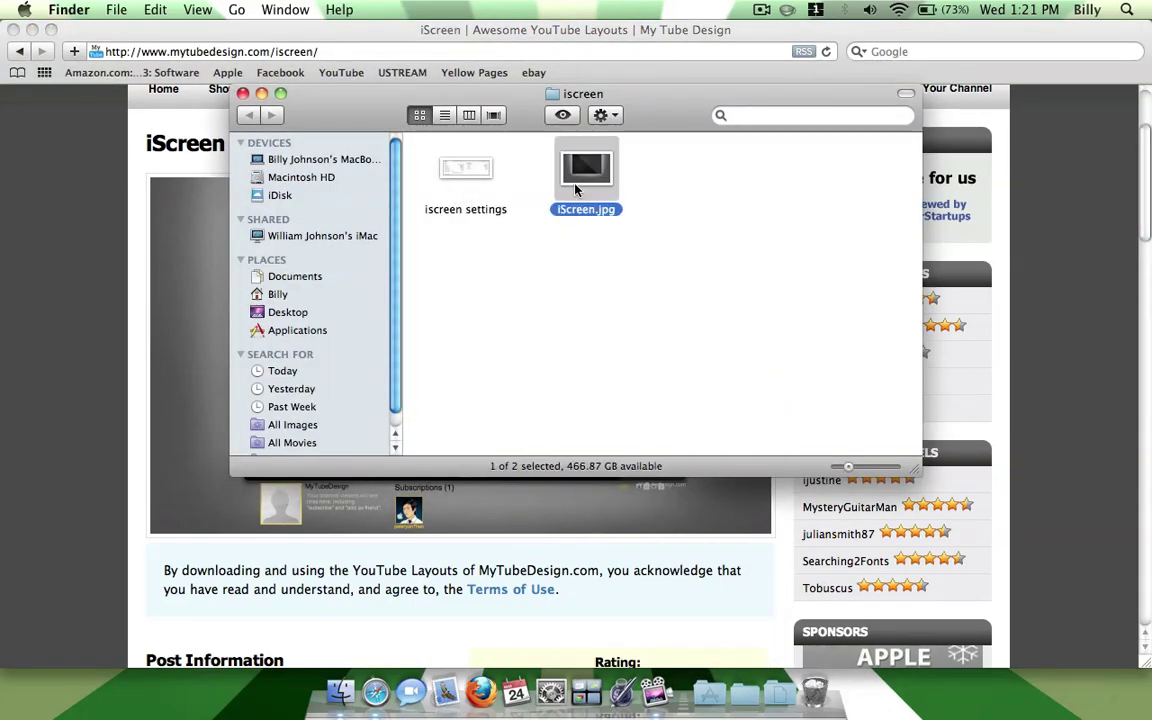
key("super+4")
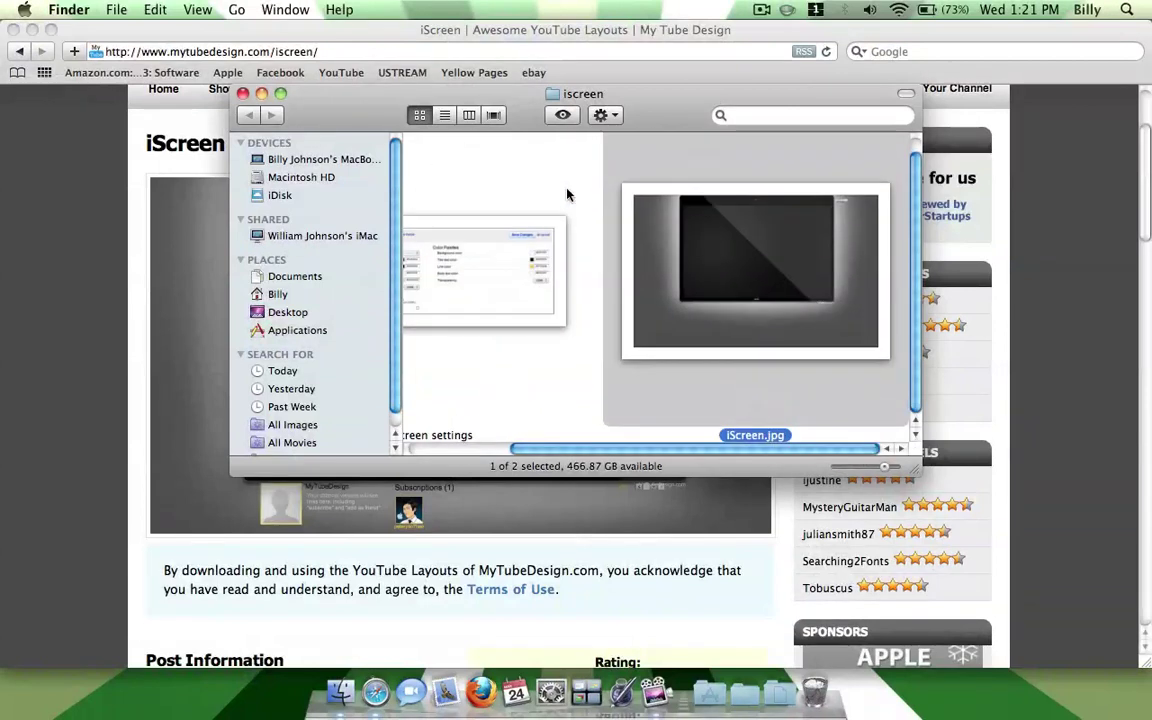
scroll(475, 234, "left", 3)
key("super+1")
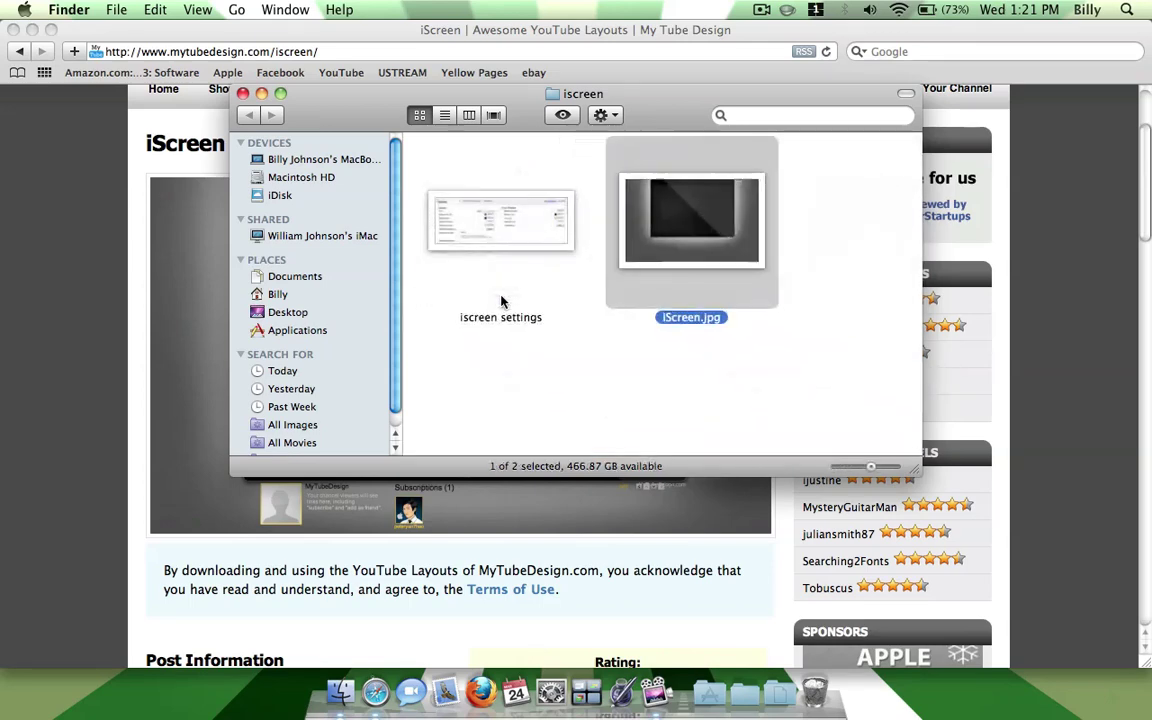
left_click(242, 93)
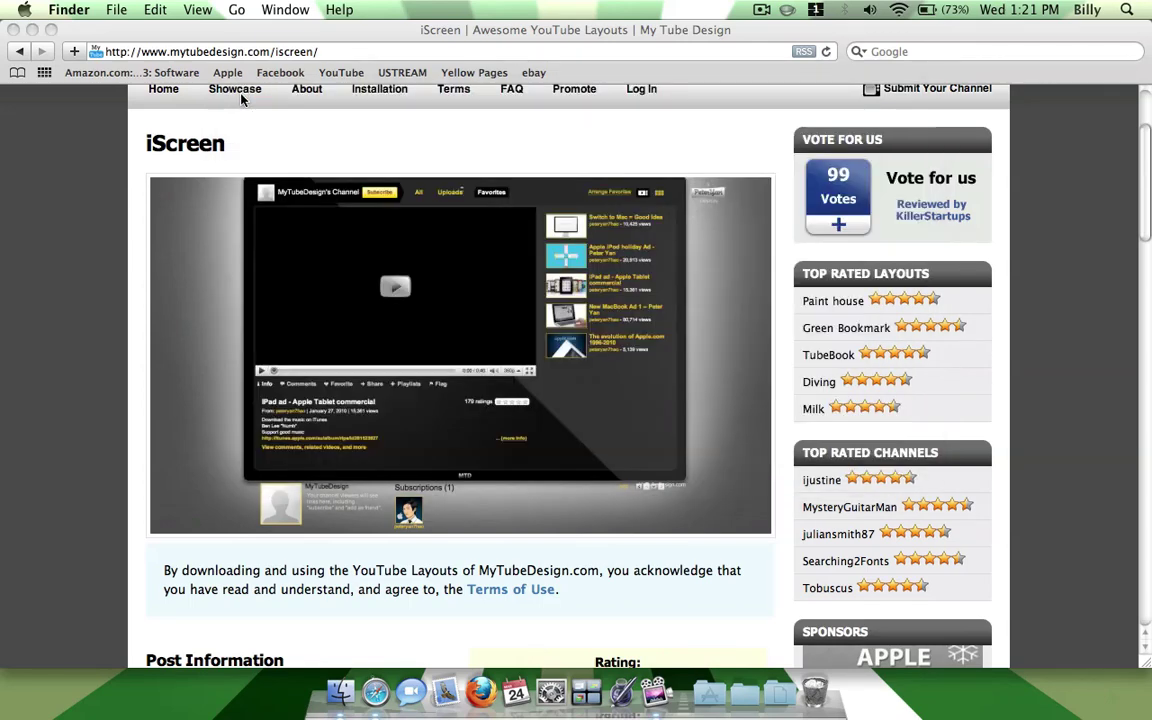
scroll(166, 267, "down", 1)
scroll(165, 265, "up", 1)
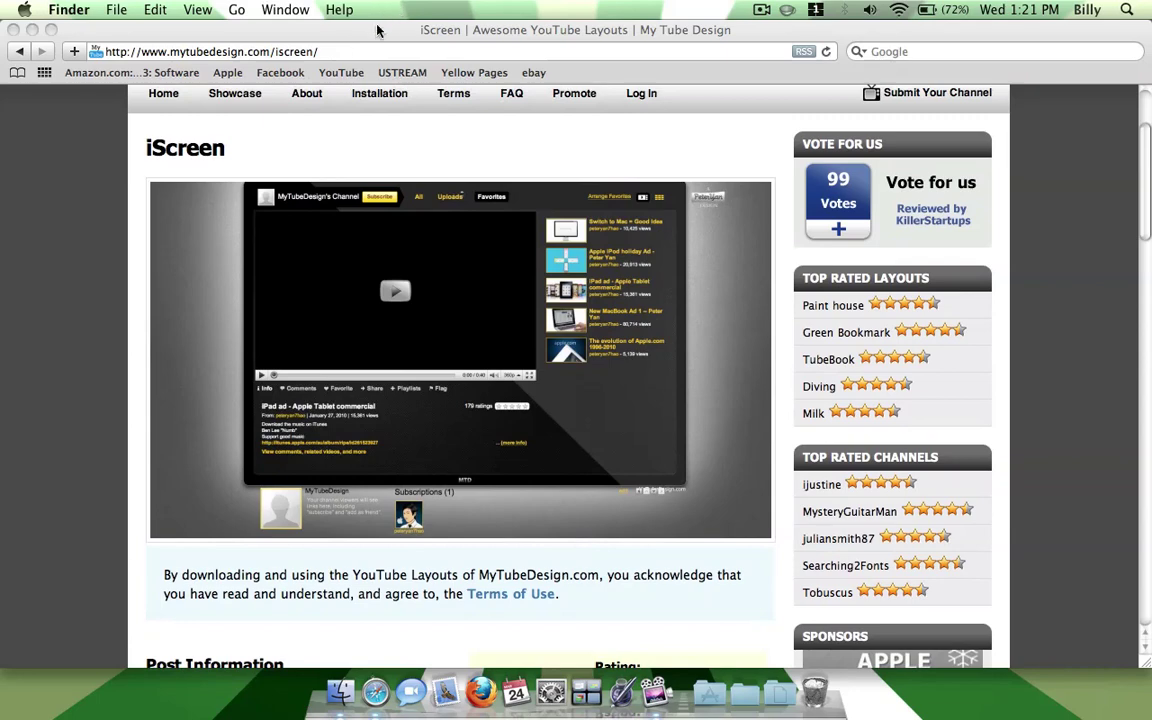
Go to YouTube via the bookmark, open your channel and its Themes and Colors options
left_click(380, 31)
left_click(341, 72)
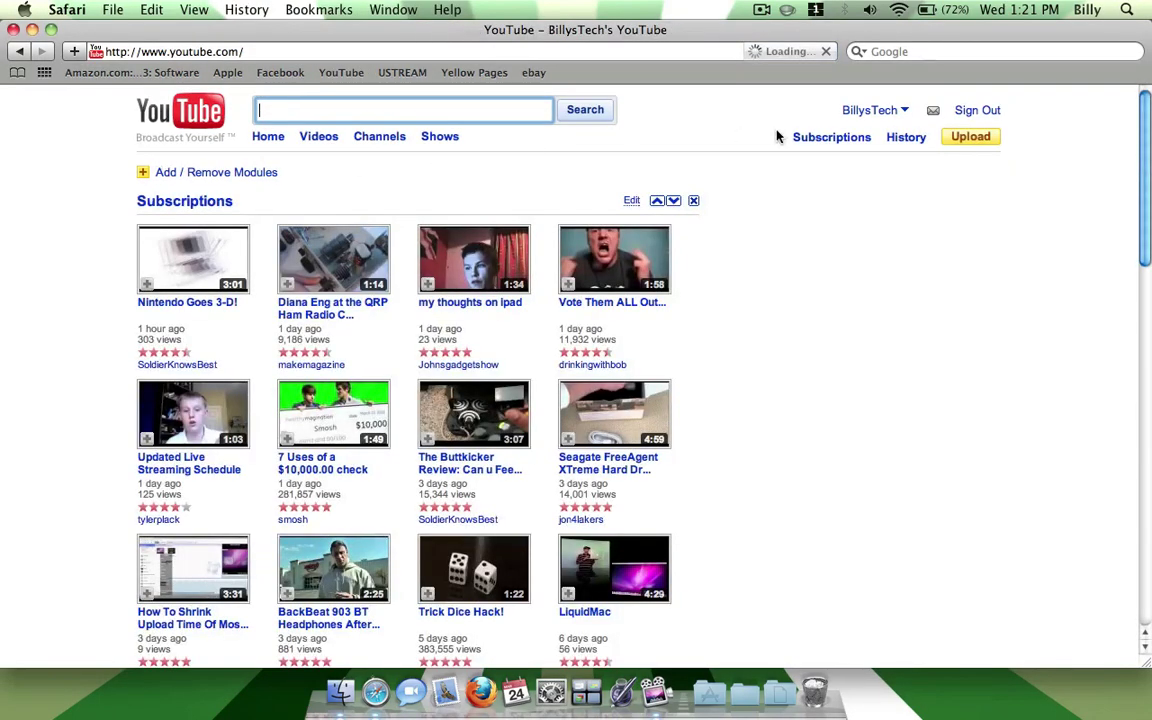
left_click(863, 112)
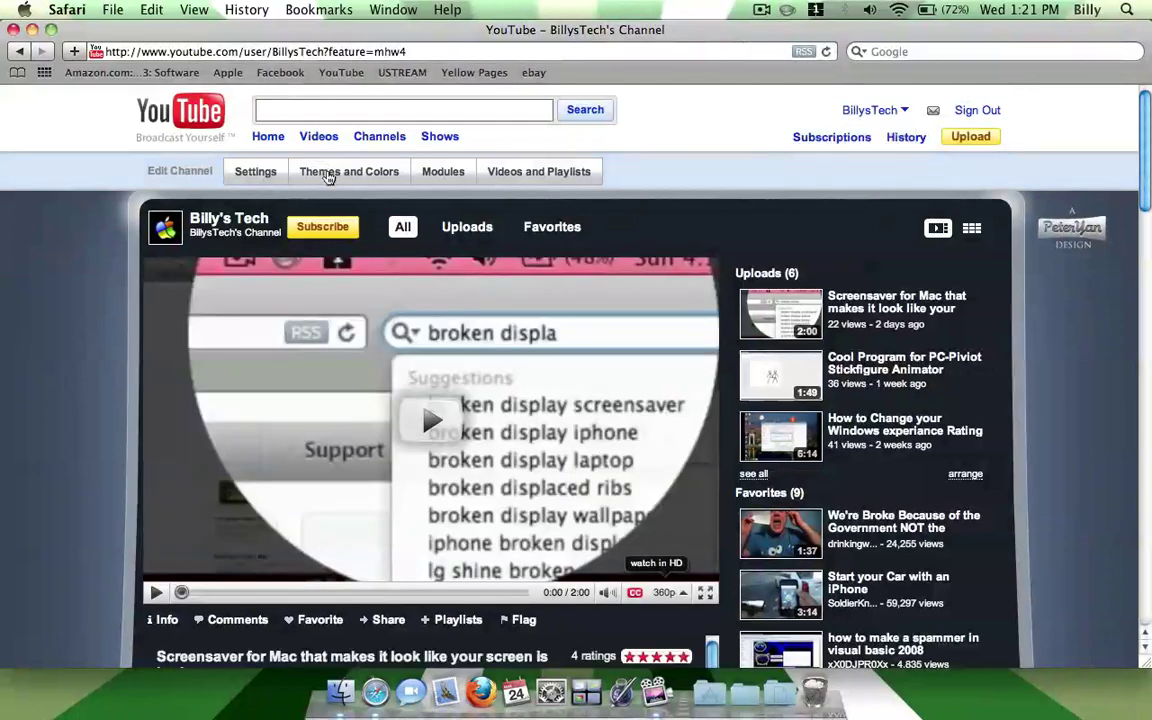
left_click(329, 175)
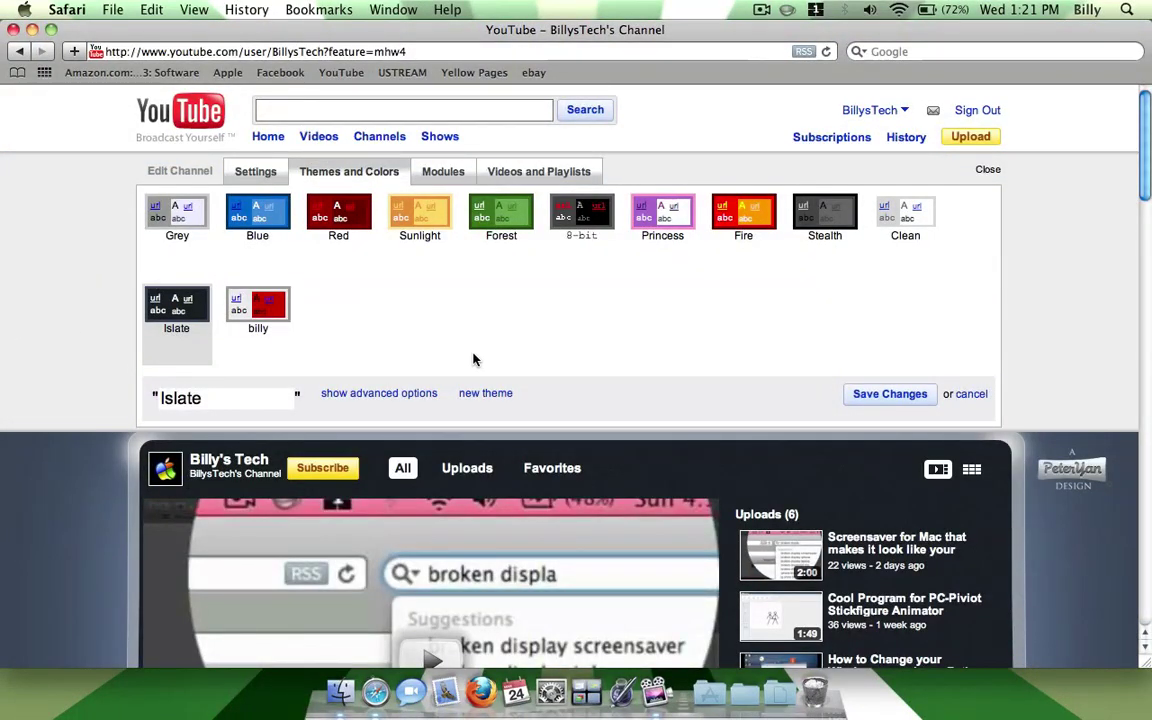
Add a new custom theme, rename it 'Iscreen' and select it
left_click(485, 393)
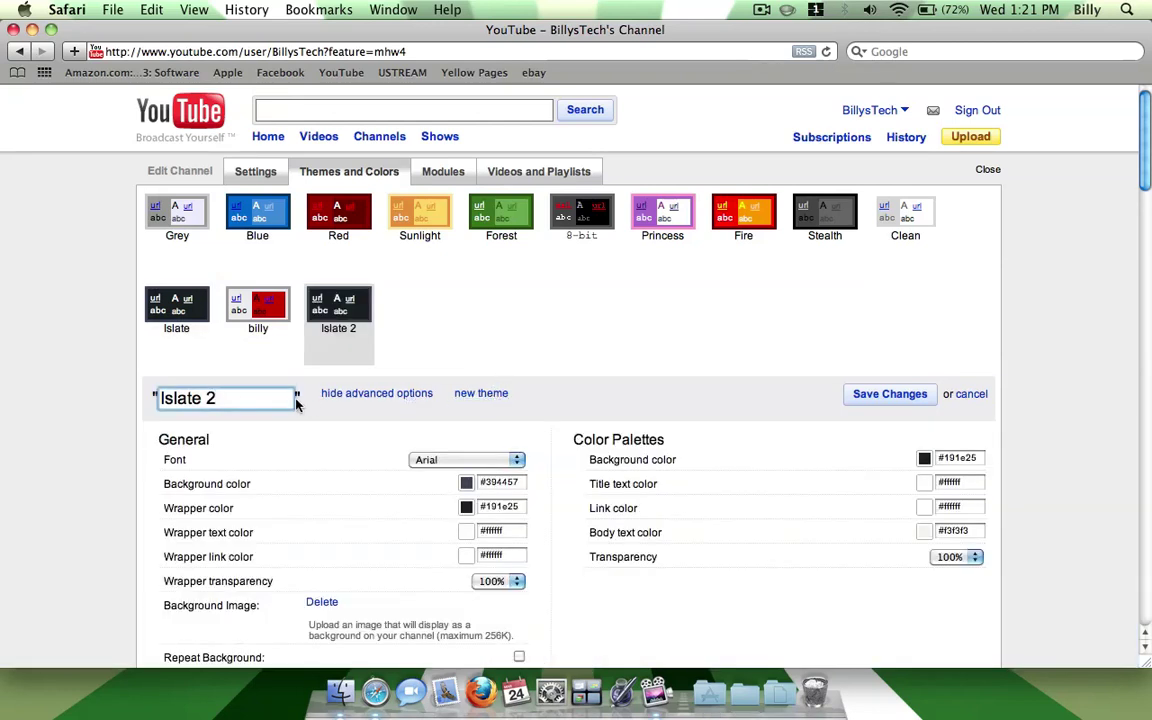
key("BackSpace")
key("BackSpace")
key("BackSpace")
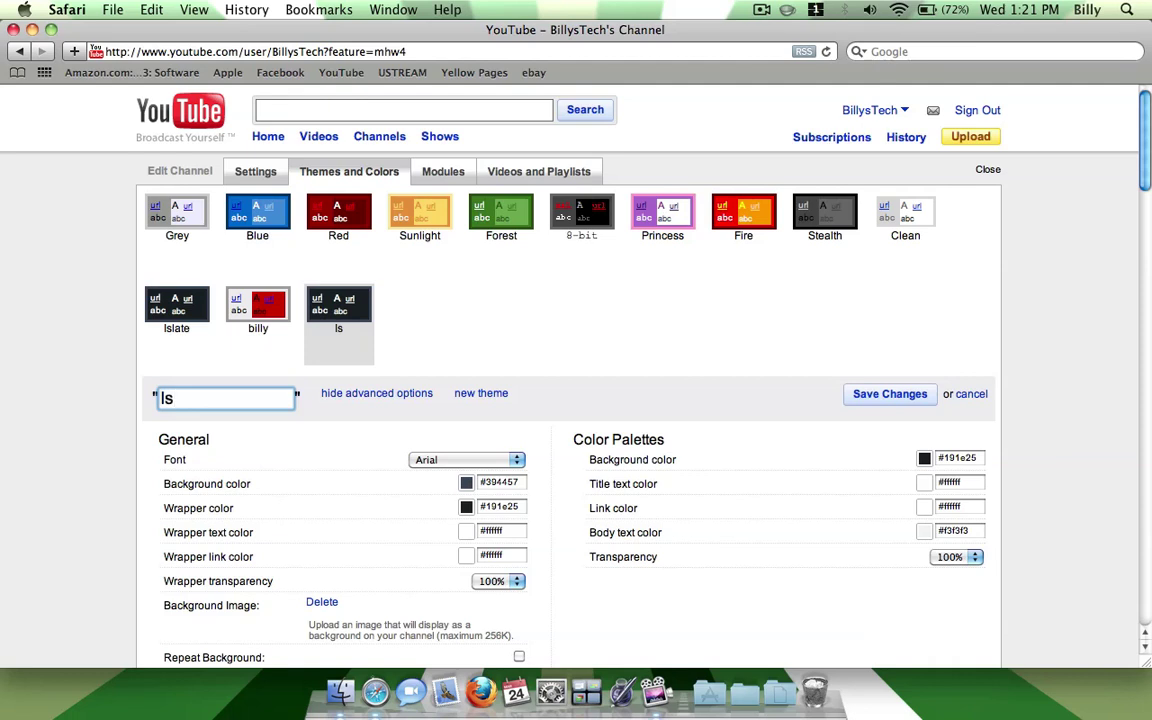
type("Iscreen")
left_click(77, 398)
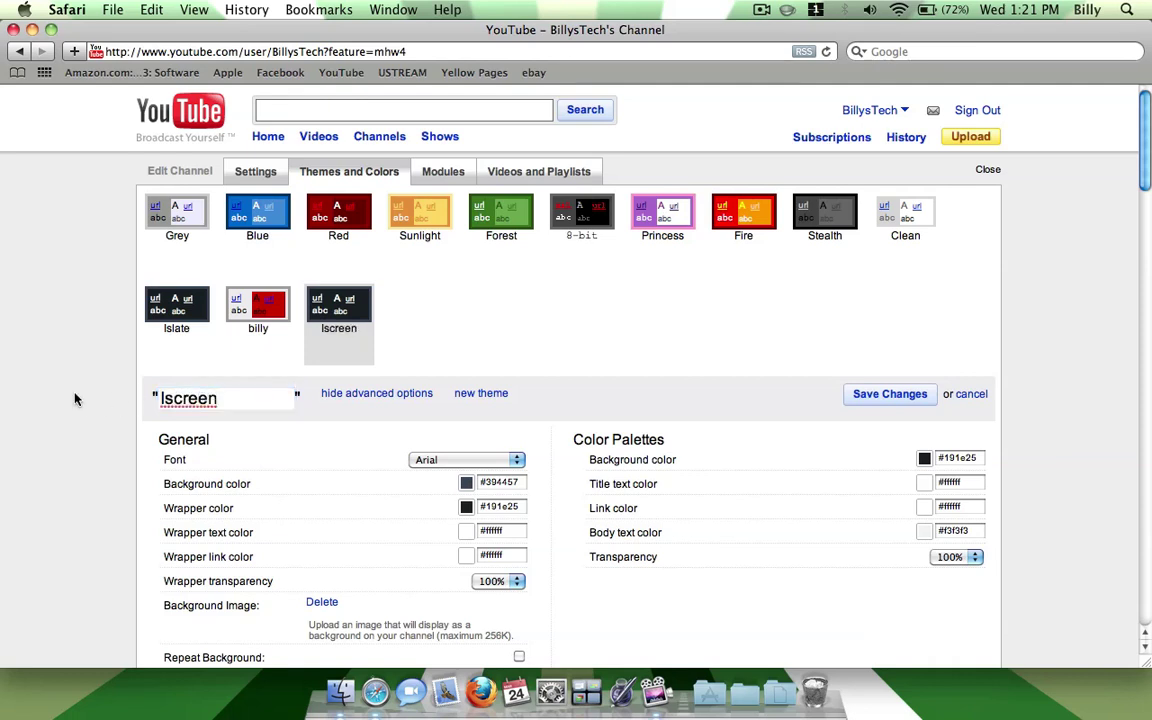
left_click(366, 308)
Resize Safari smaller to expose the desktop and scroll to the General and Color Palettes settings
scroll(463, 390, "down", 2)
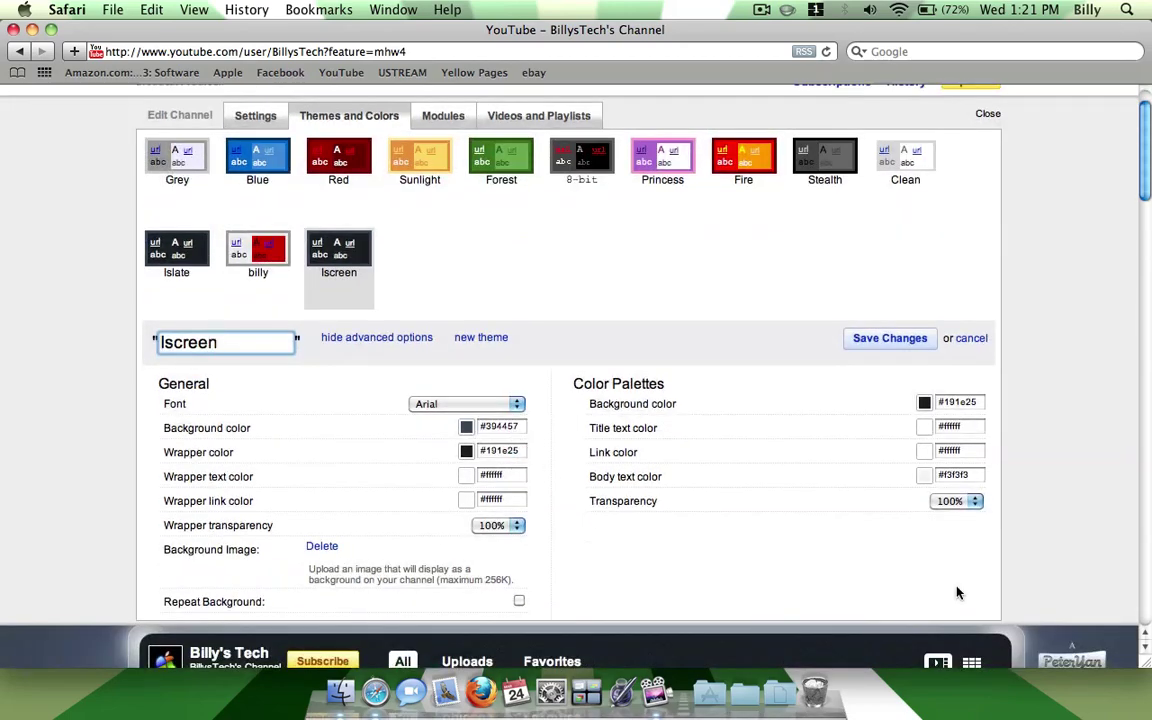
left_click_drag(1148, 674, 708, 484)
scroll(514, 283, "down", 3)
scroll(517, 353, "right", 2)
scroll(517, 353, "right", 1)
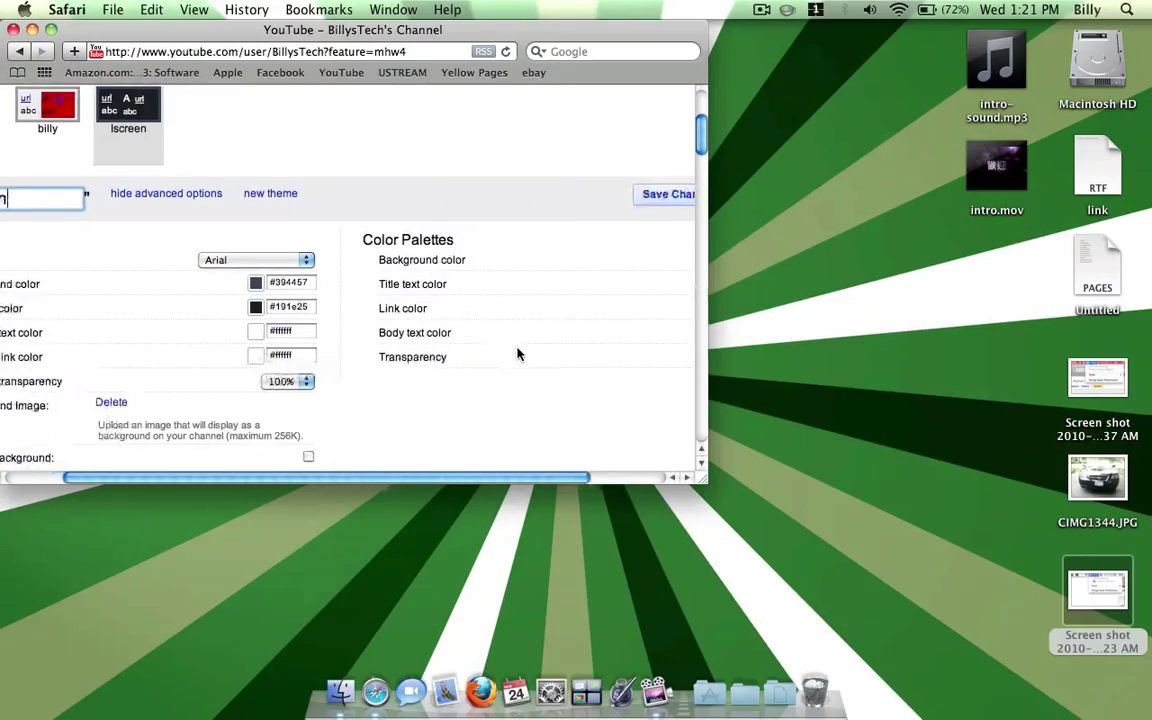
scroll(519, 351, "left", 3)
scroll(517, 351, "down", 3)
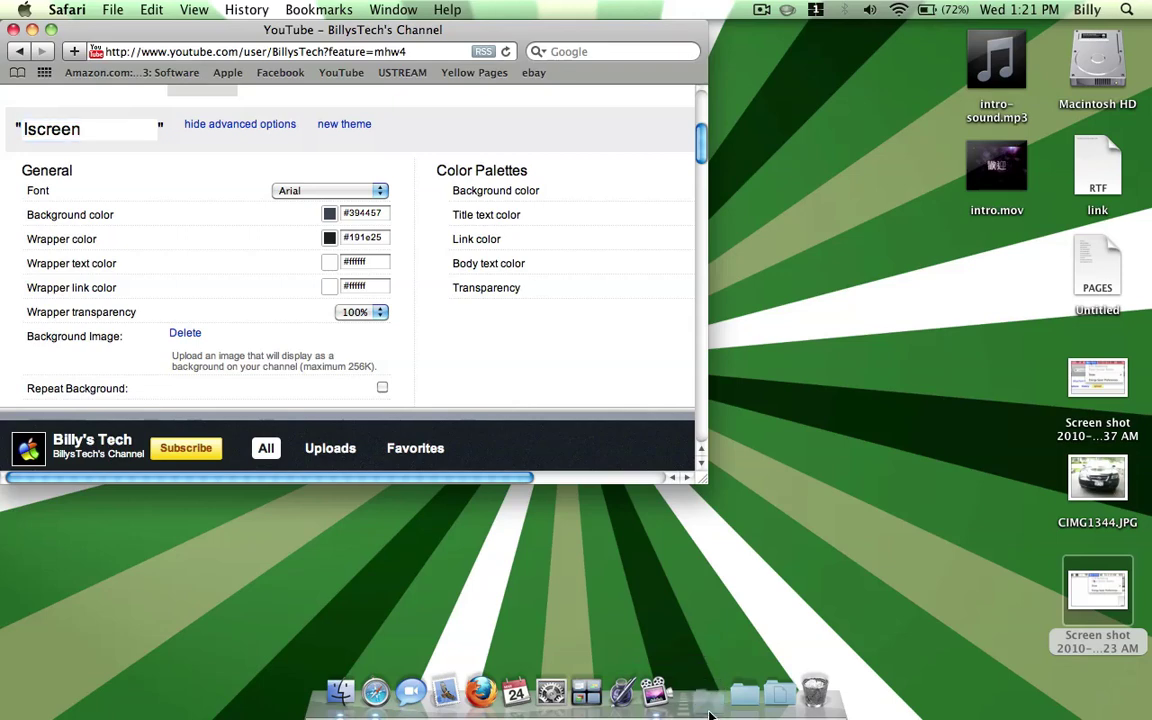
Open the 'iscreen settings' image from the downloaded iscreen folder and close the folder
left_click(746, 692)
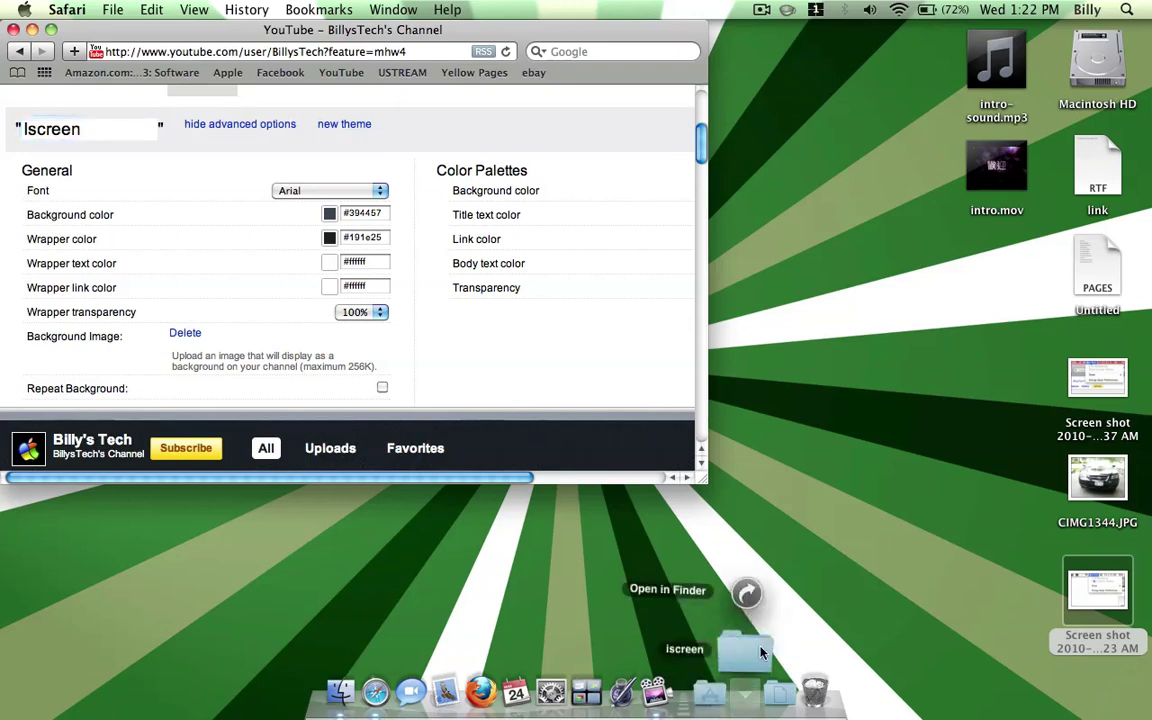
left_click(762, 656)
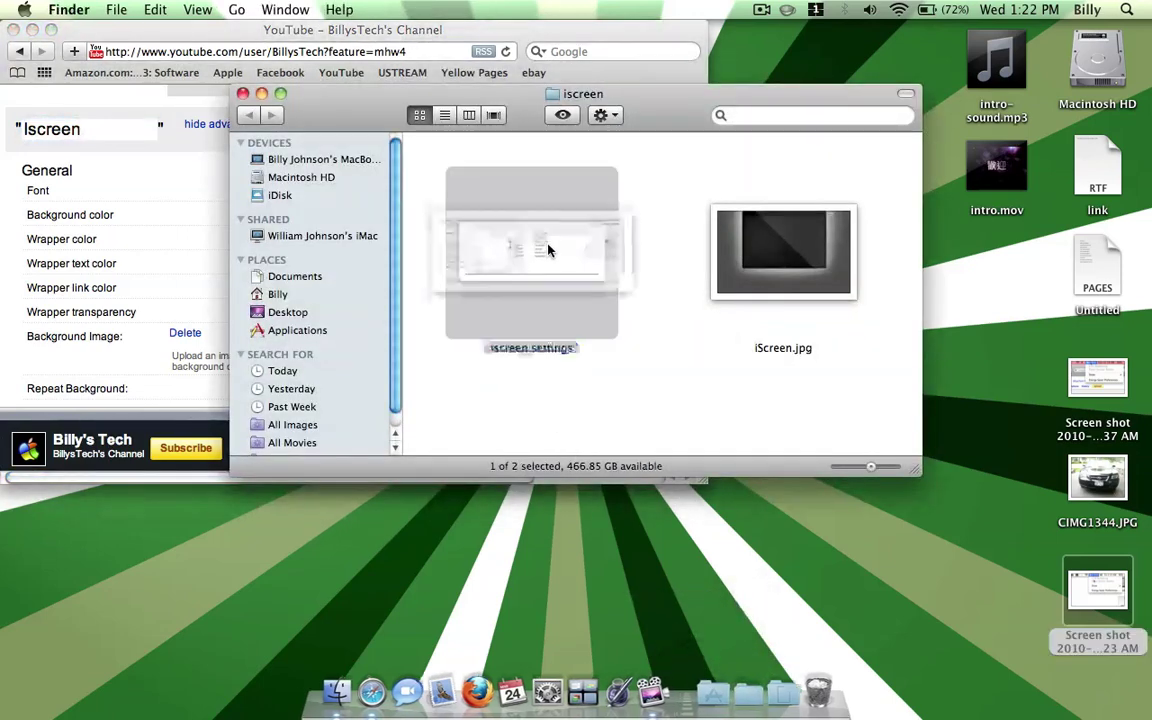
left_click(548, 250)
left_click(495, 415)
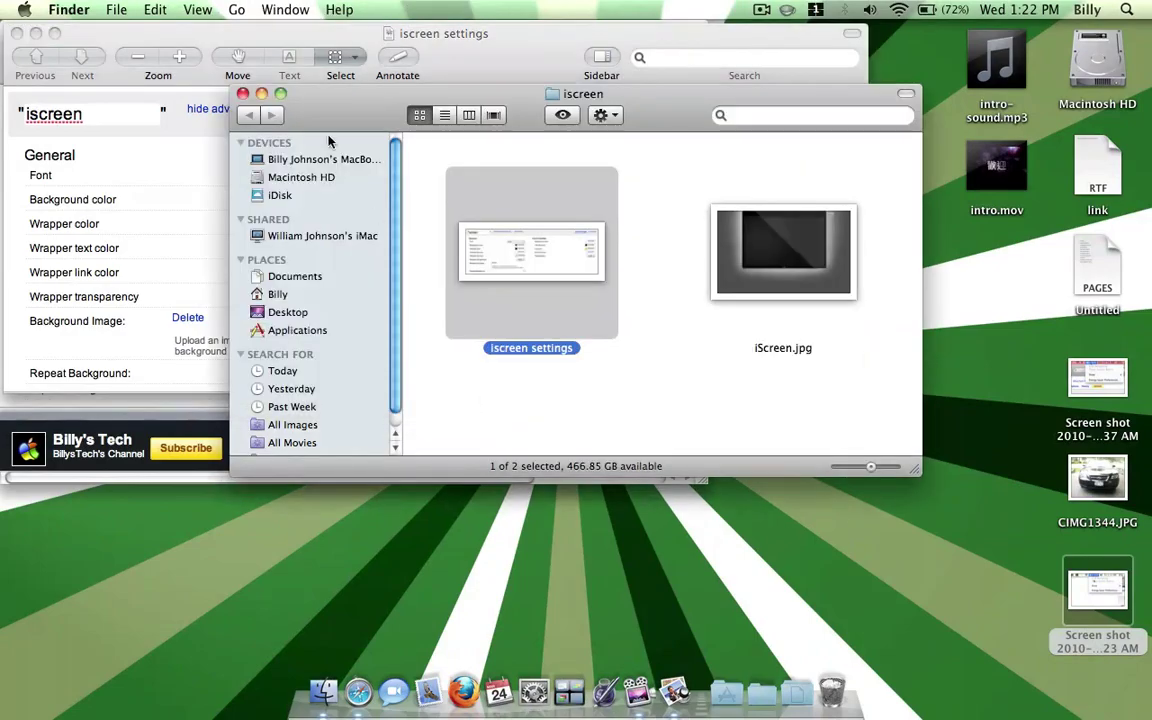
left_click(242, 93)
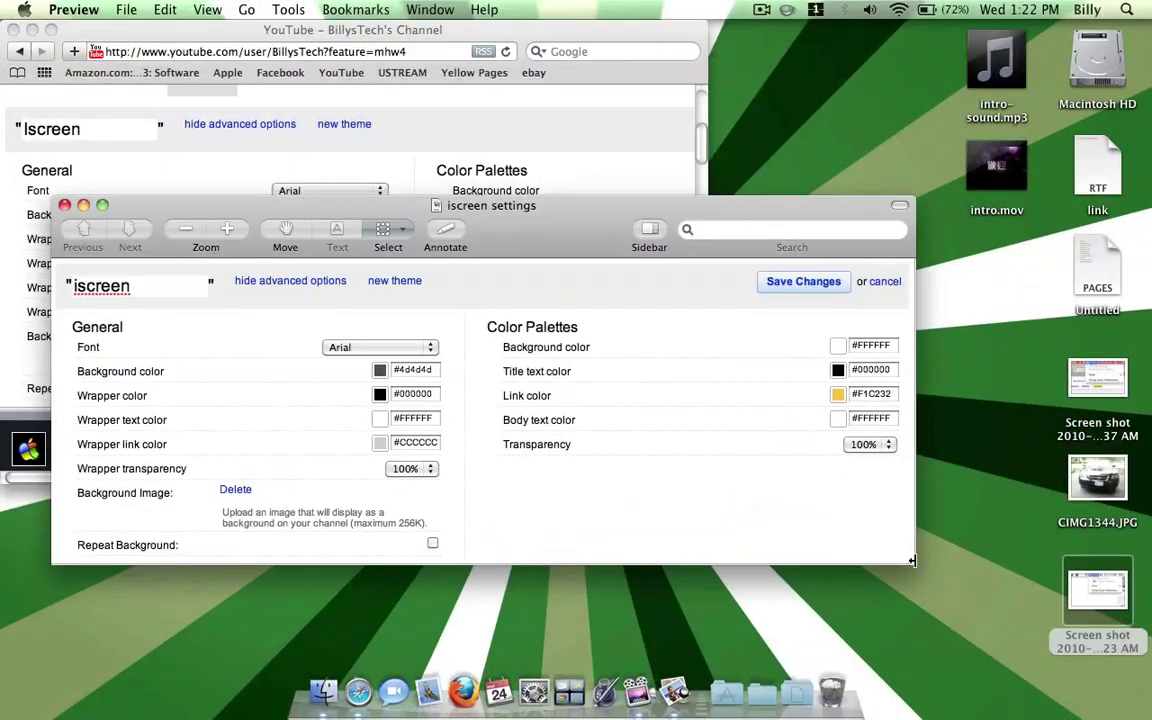
Resize and position the settings screenshot beside Safari's YouTube theme editor
left_click_drag(912, 563, 854, 534)
left_click_drag(520, 245, 921, 406)
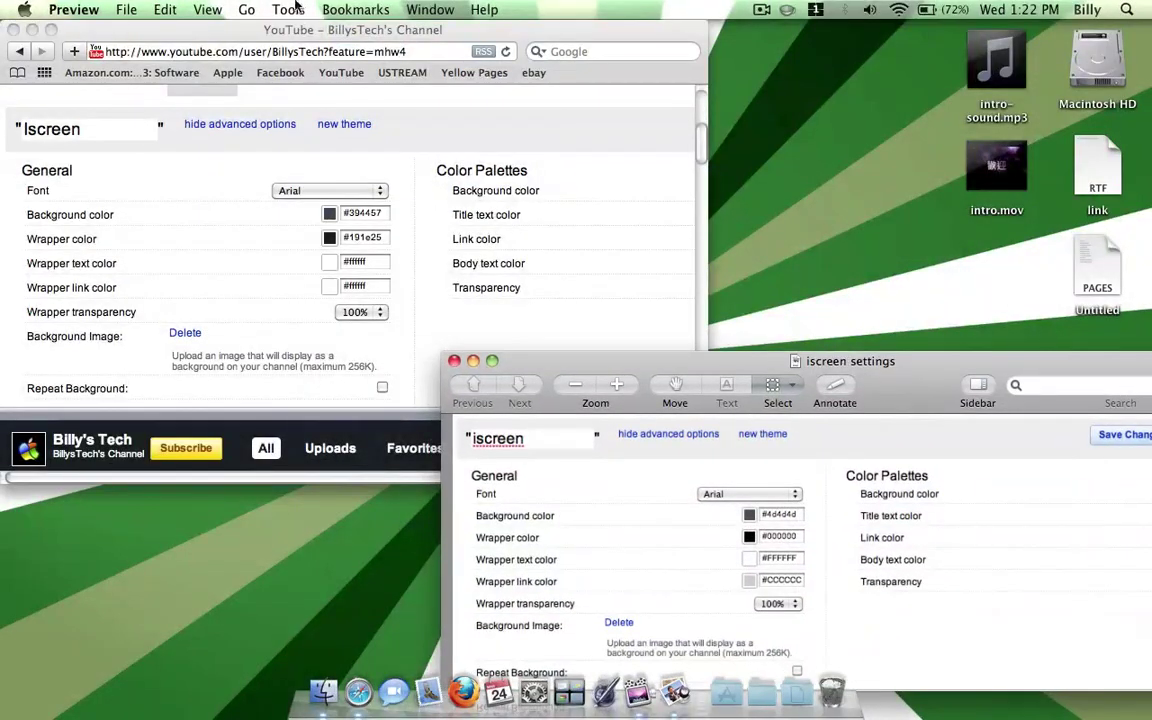
left_click(328, 38)
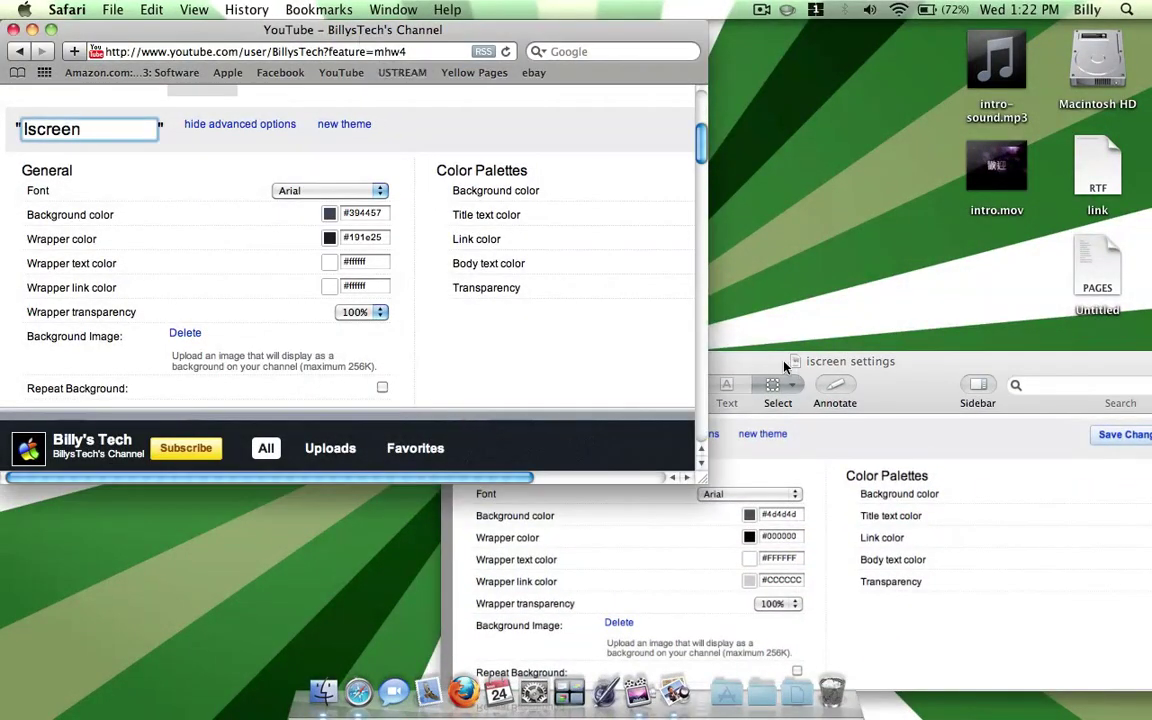
left_click_drag(779, 365, 762, 355)
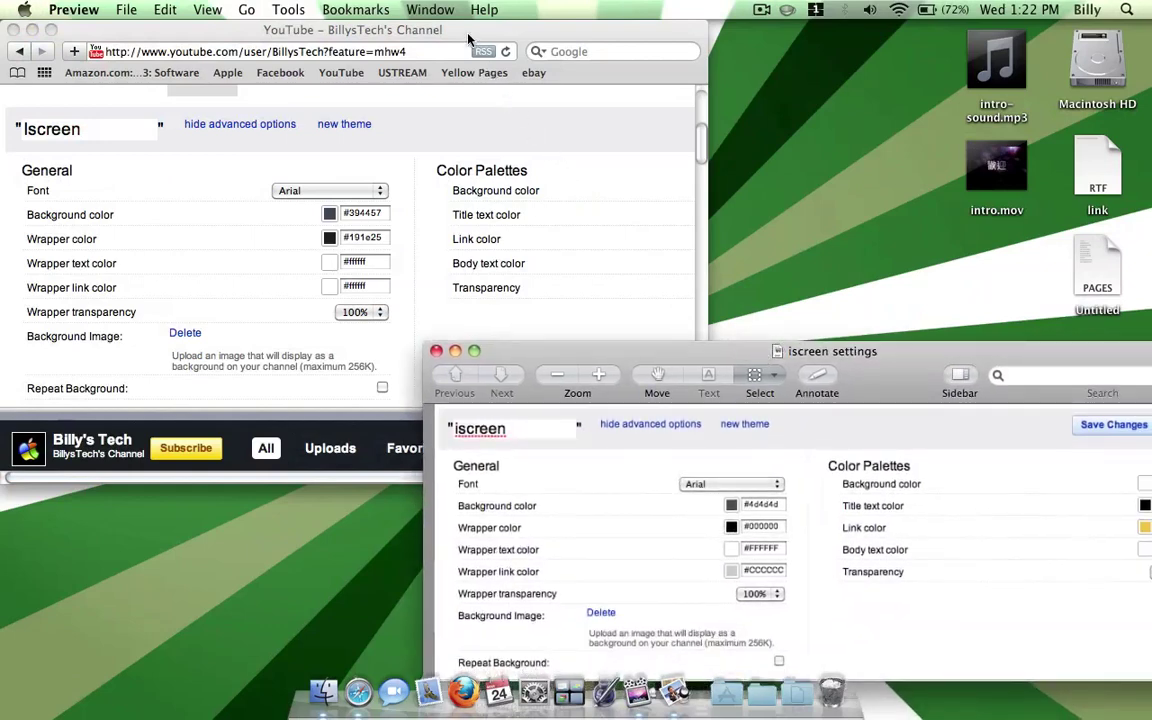
left_click(424, 32)
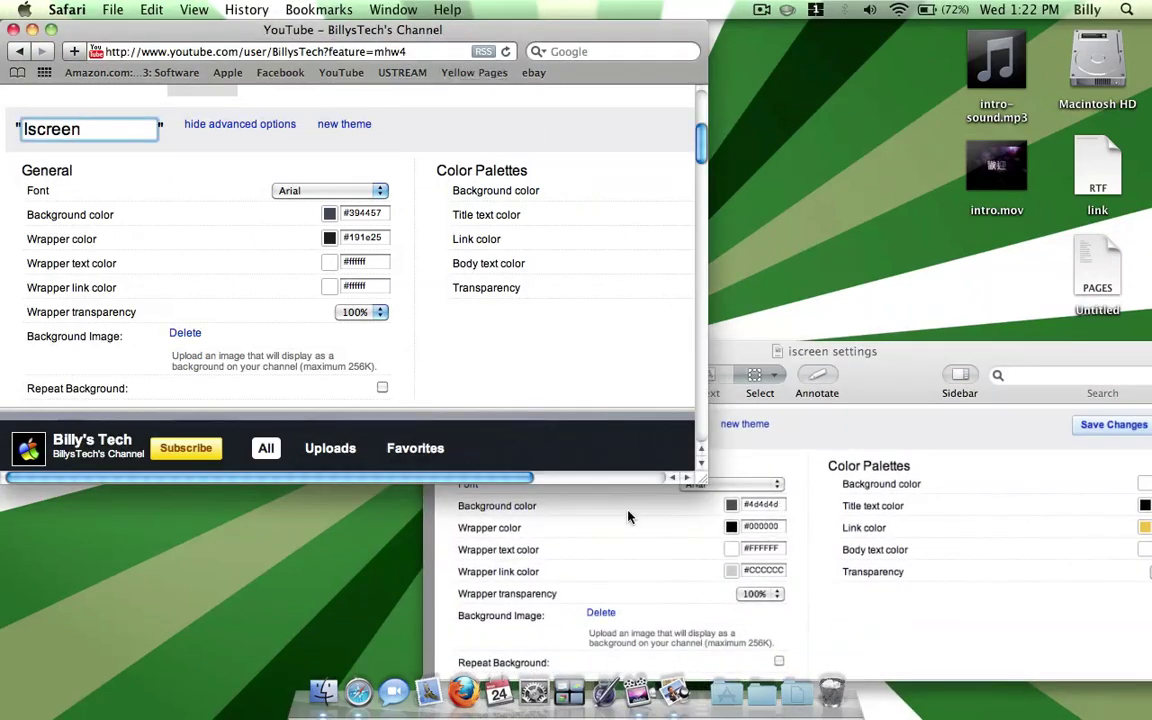
Set Background color to #4d4d4d and Wrapper color to #000000
left_click(385, 214)
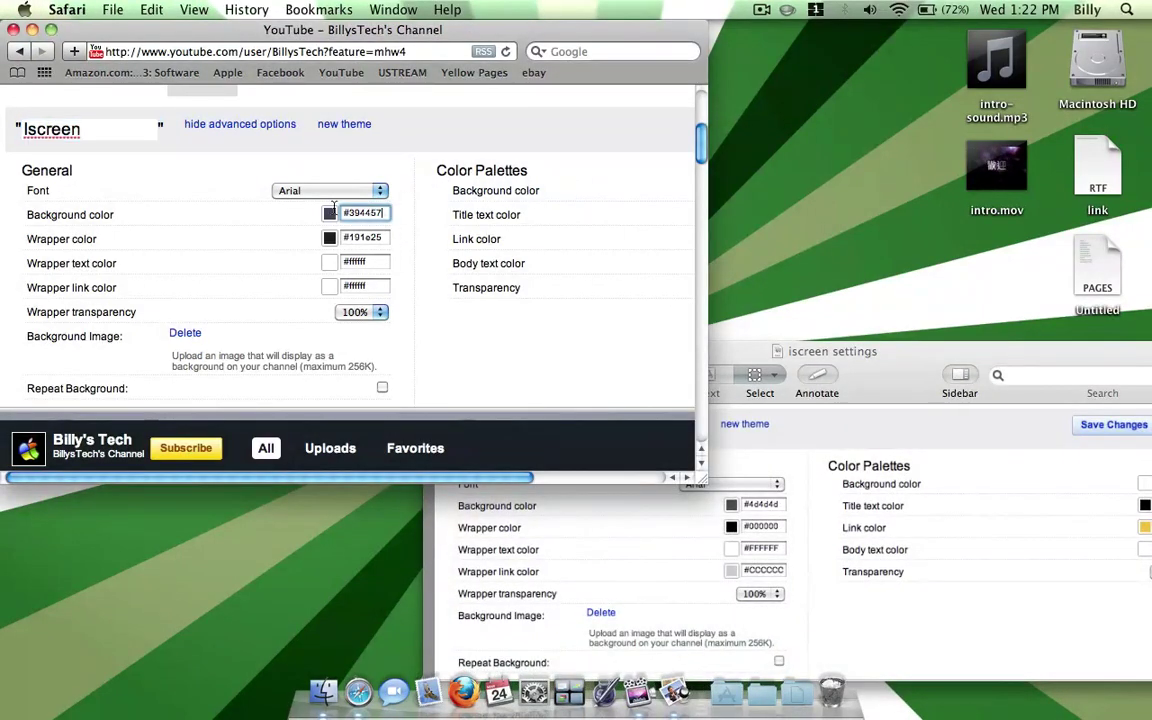
triple_click(352, 214)
type("#4d4d4d")
left_click(381, 237)
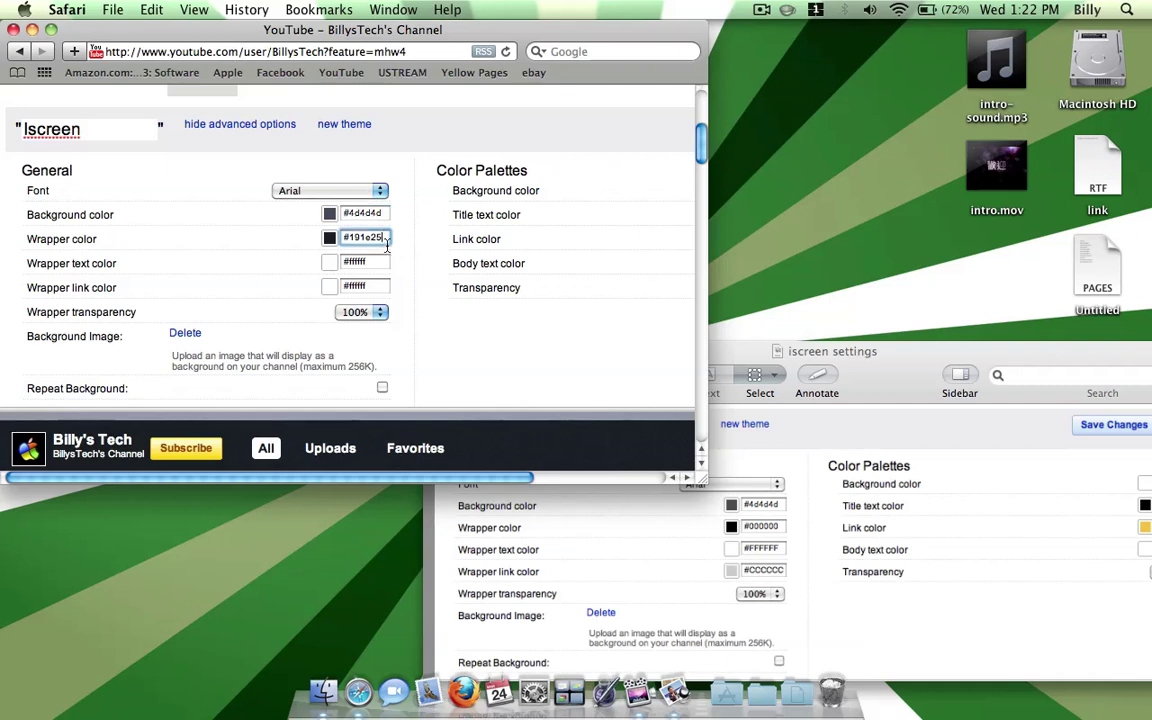
key("super+a")
type("#000000")
left_click(386, 261)
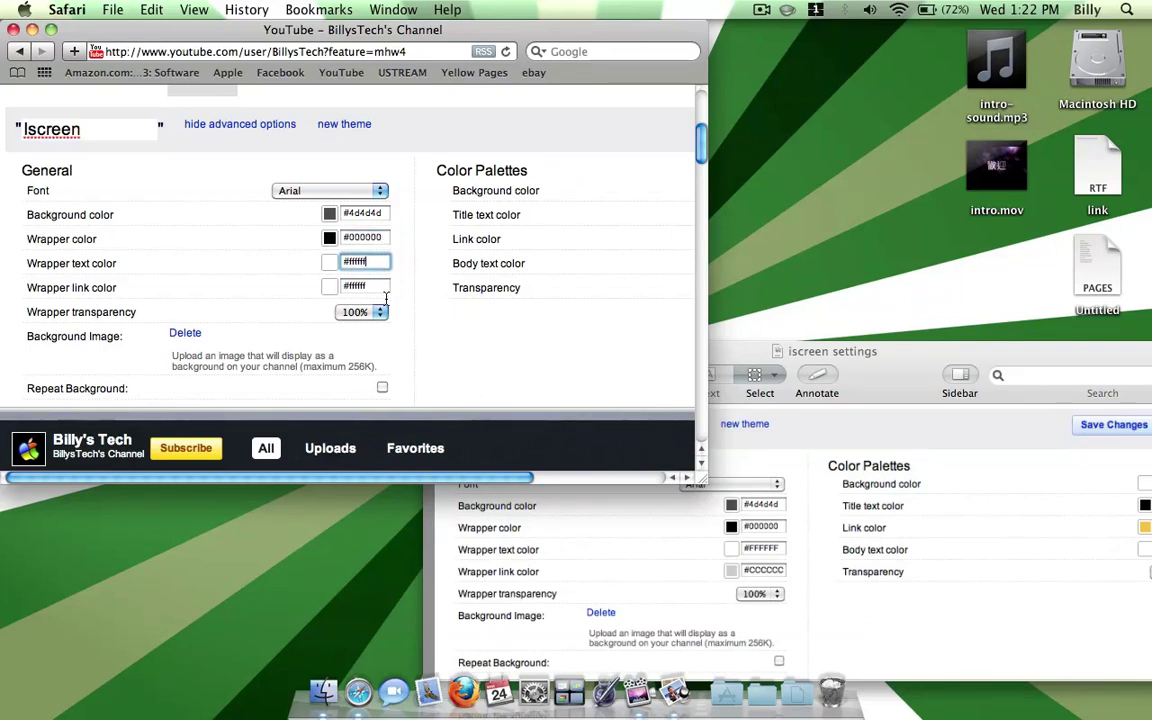
Set Wrapper link color to #cccccc and keep Wrapper transparency at 100%
left_click(386, 290)
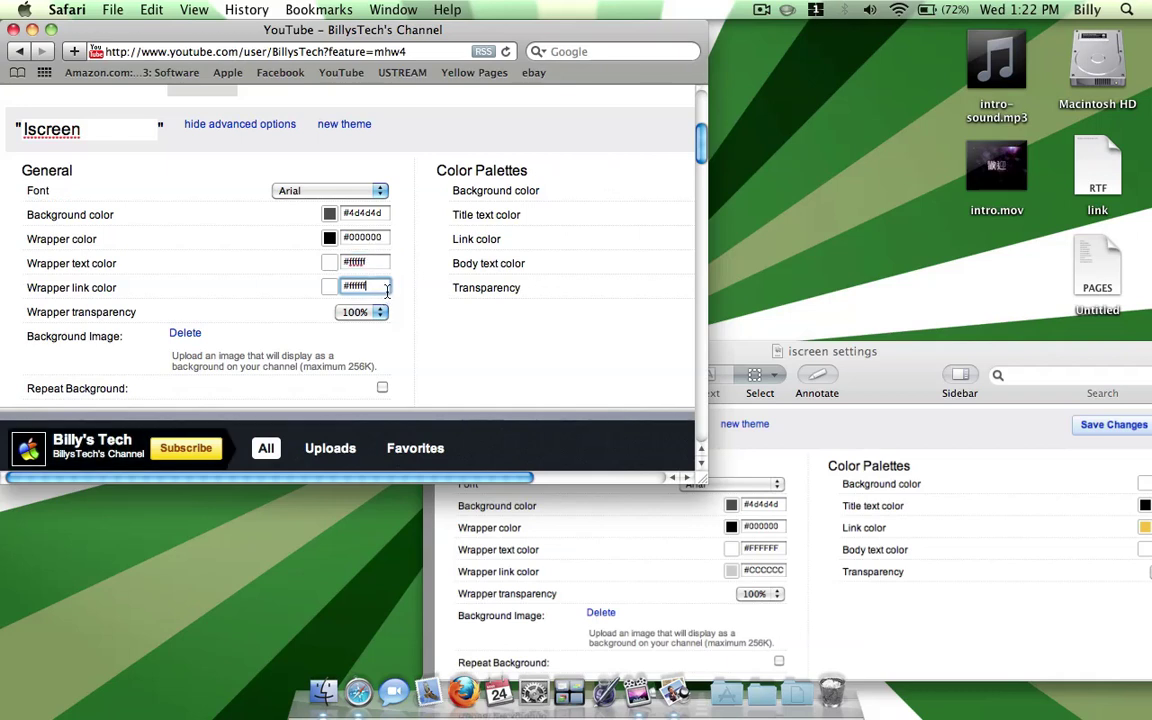
key("BackSpace")
key("BackSpace")
key("BackSpace")
key("BackSpace")
key("BackSpace")
key("BackSpace")
type("cccccc")
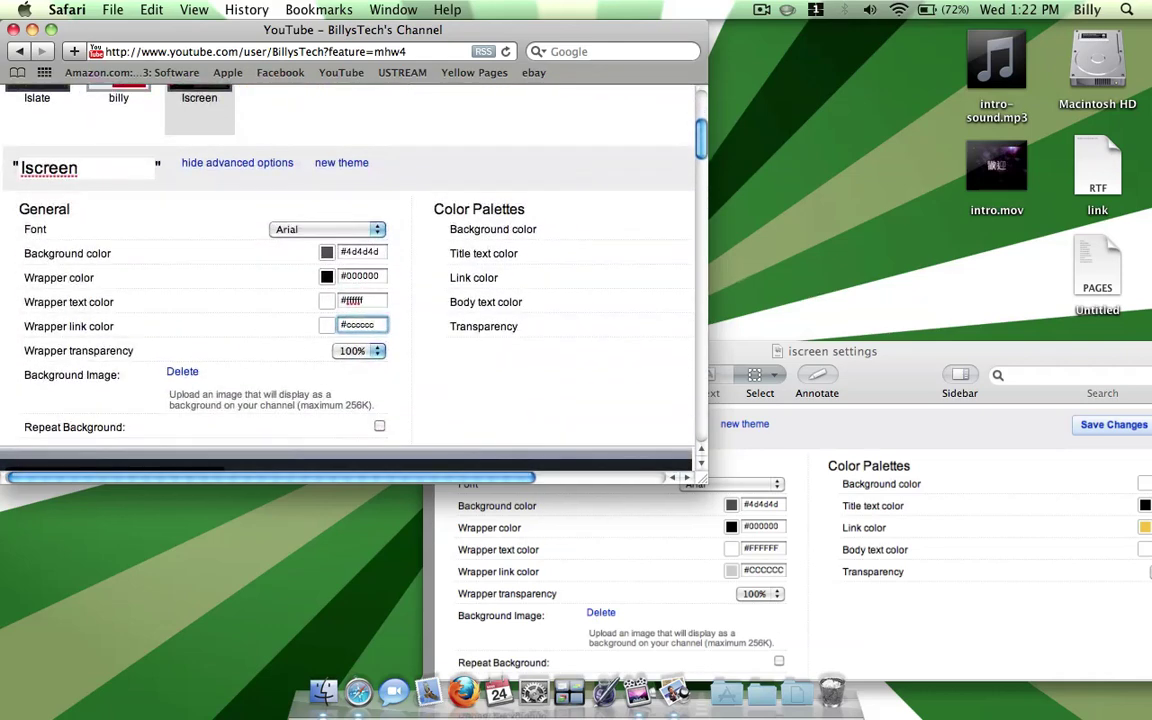
scroll(385, 305, "down", 2)
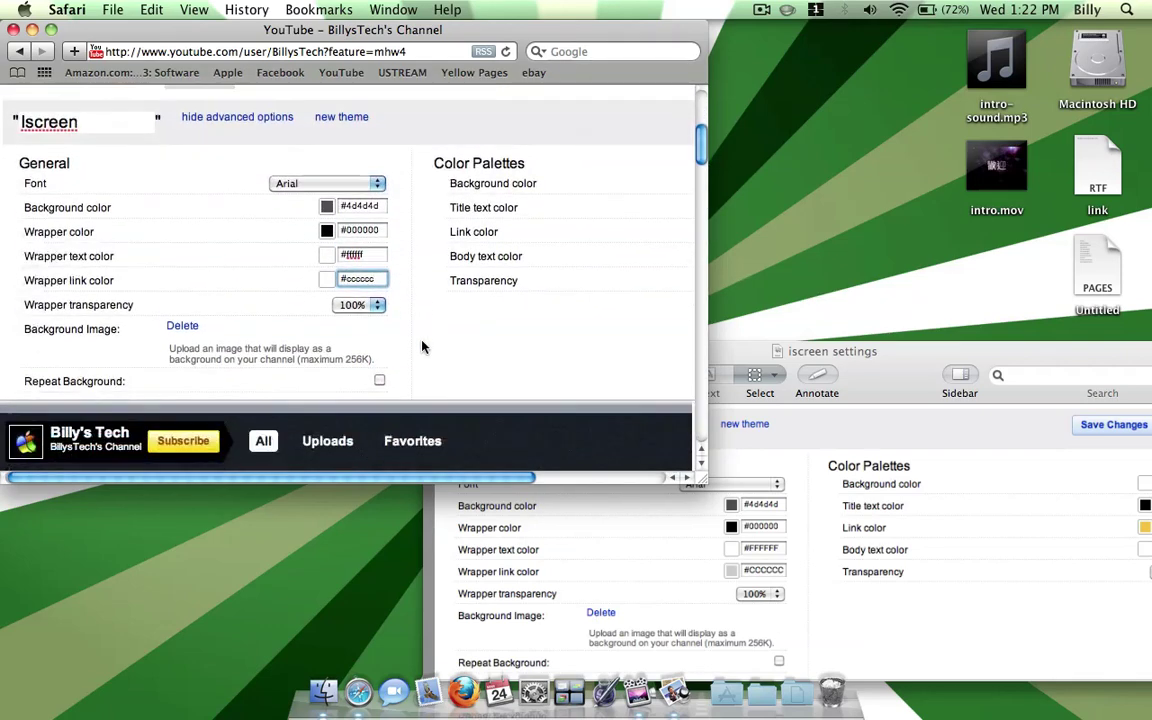
left_click(379, 311)
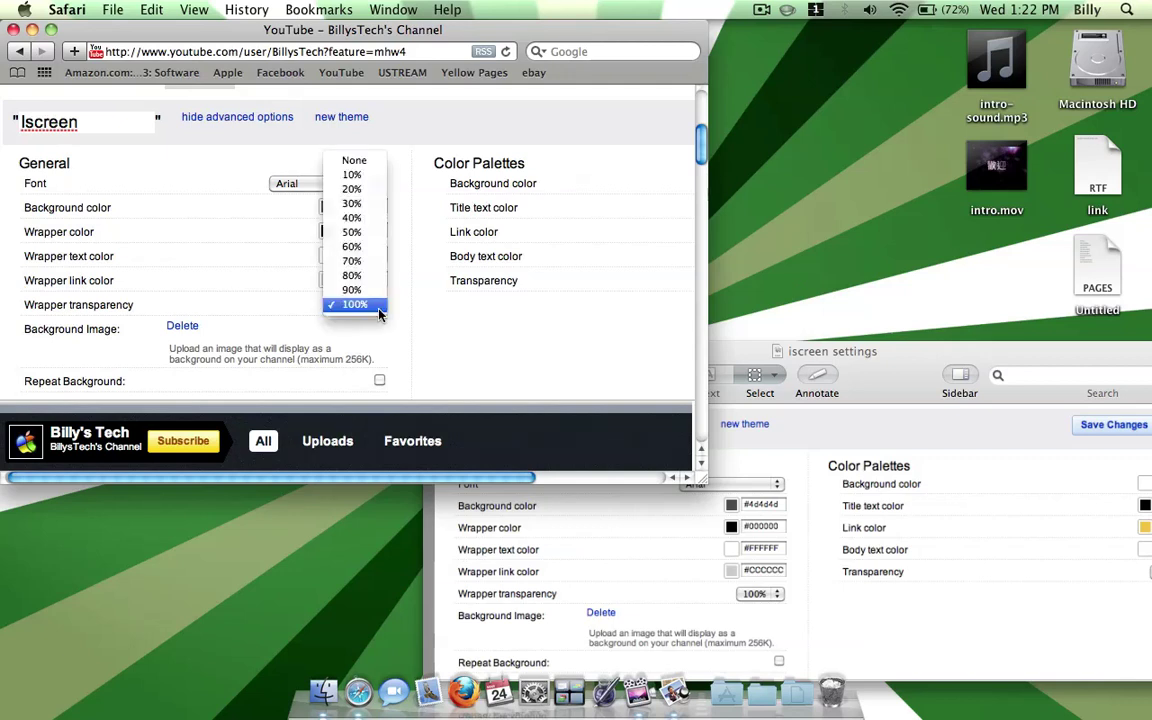
left_click(398, 314)
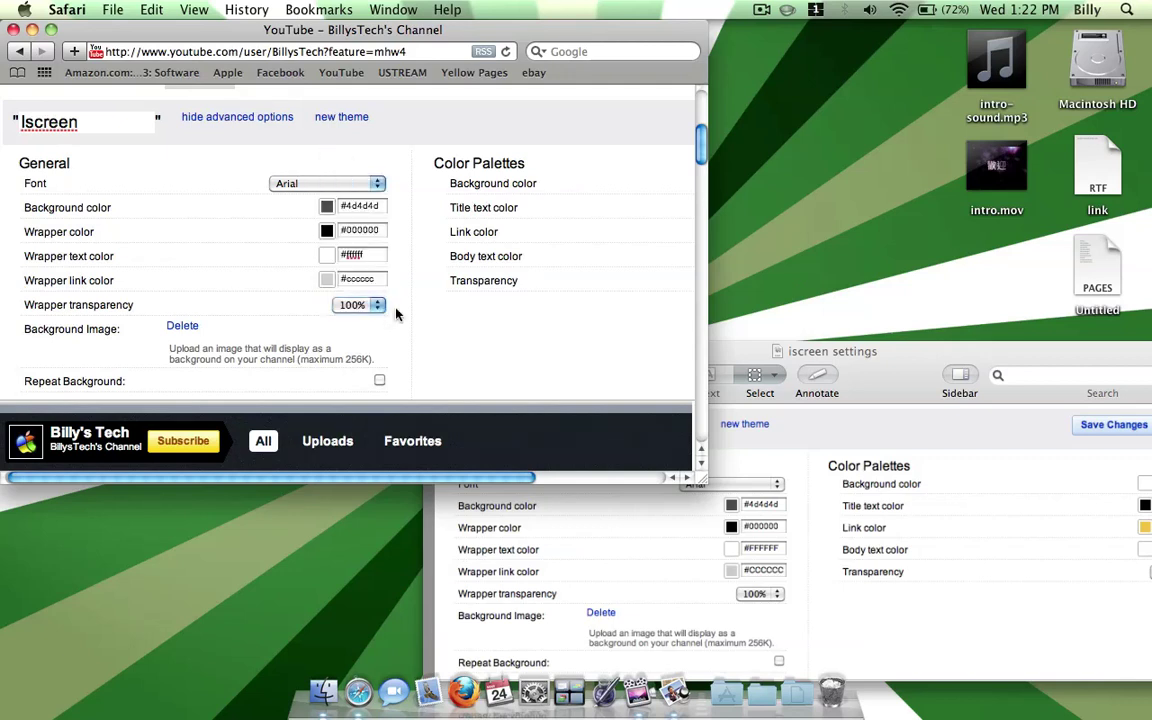
scroll(396, 314, "right", 3)
scroll(396, 314, "right", 3)
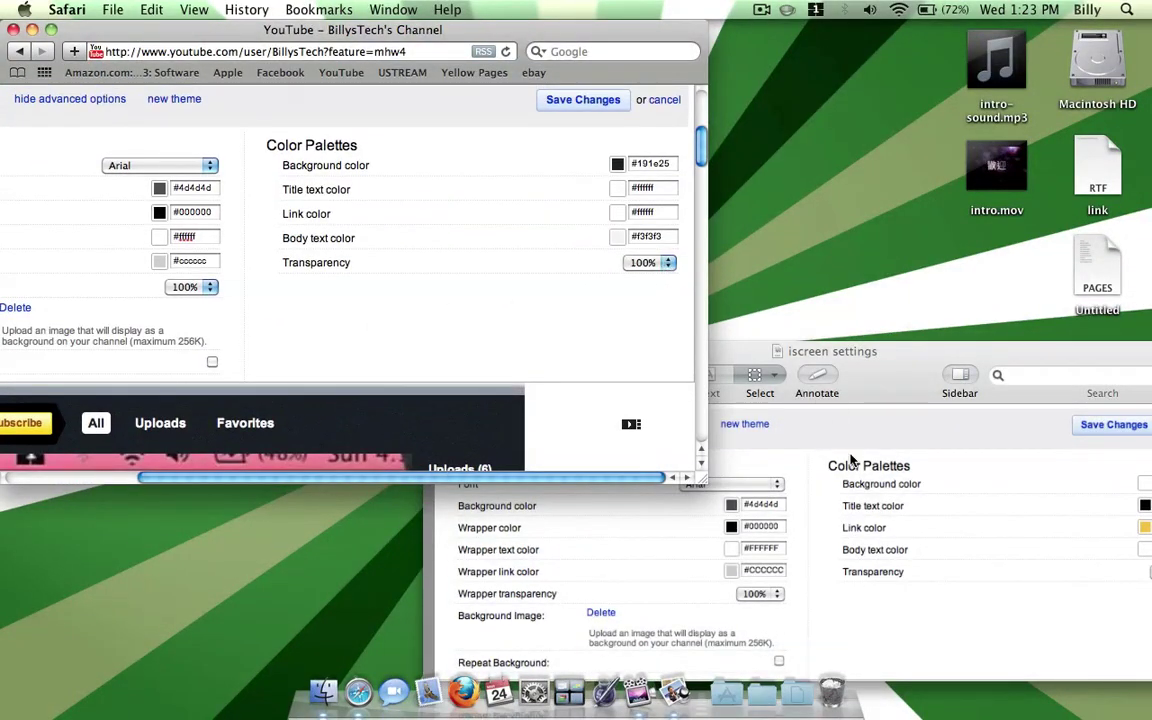
Shift the reference screenshot to reveal its Color Palettes values, then return to the editor
left_click(886, 371)
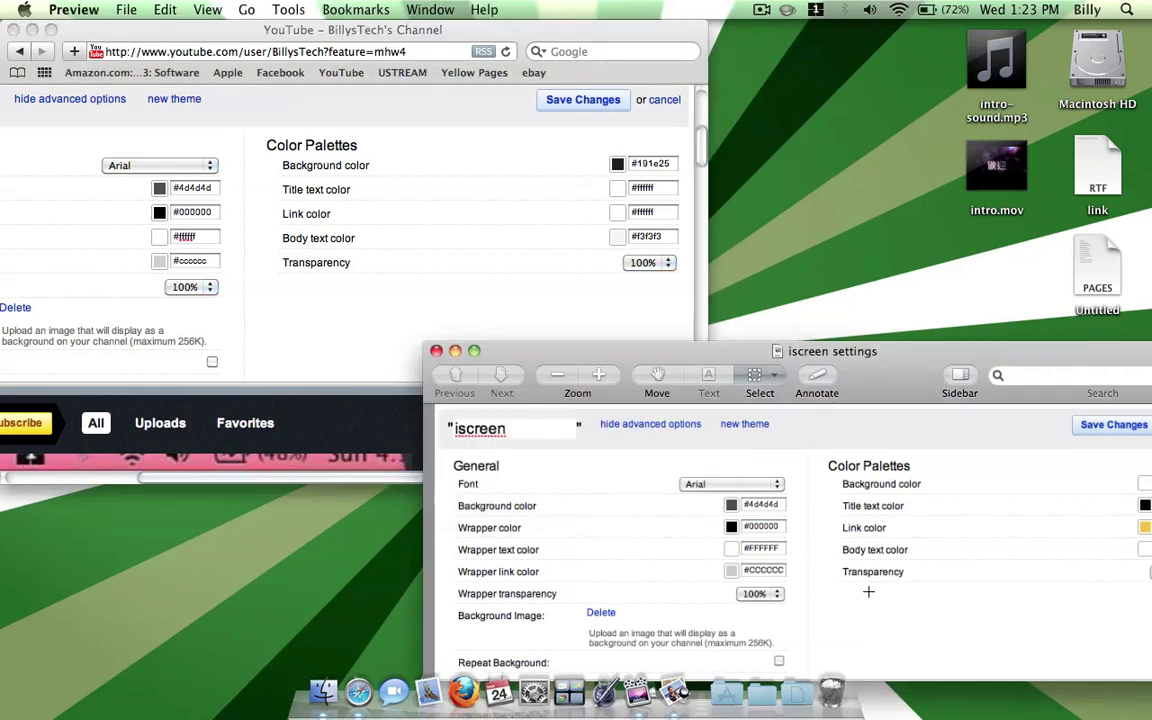
left_click_drag(885, 380, 789, 383)
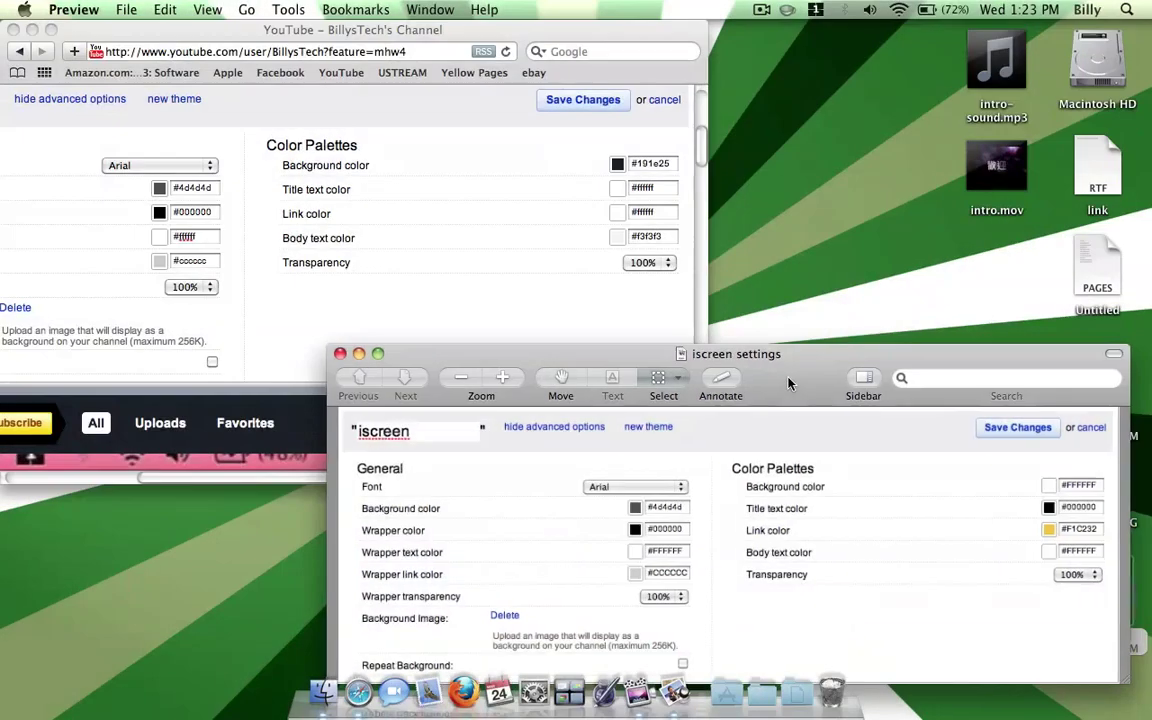
left_click(497, 38)
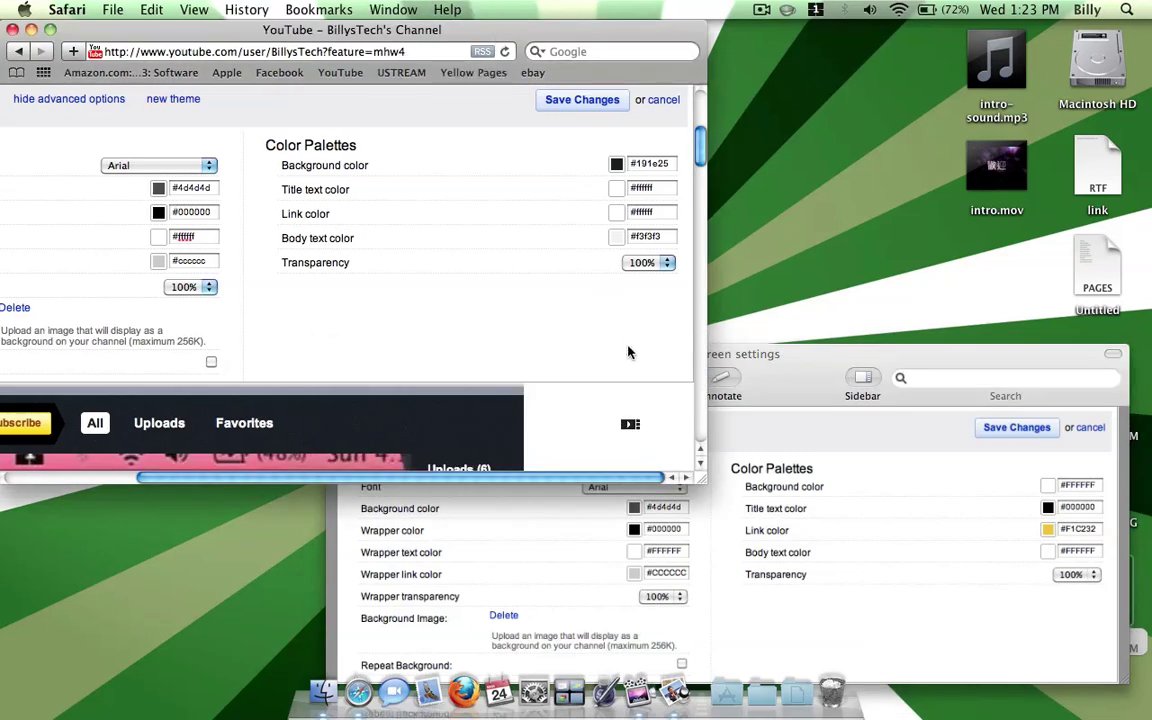
scroll(628, 352, "down", 1)
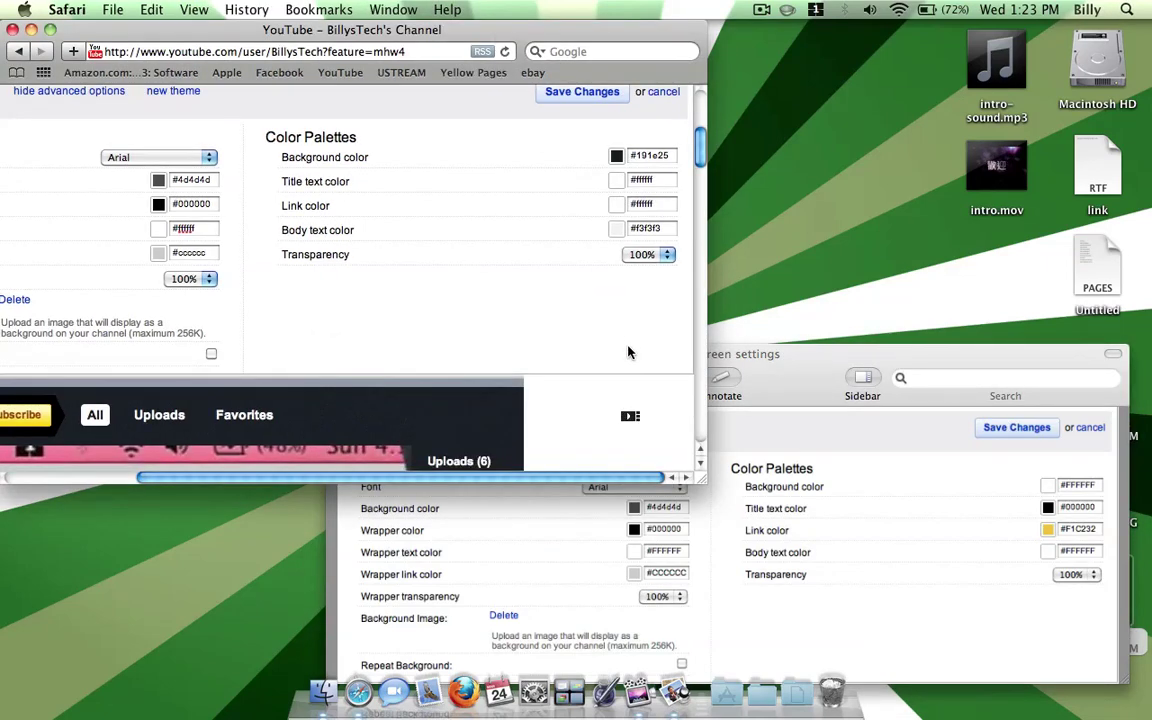
Enter palette colors: background #ffffff, title text #000000, link #f1c232, body text #ffffff
left_click(668, 158)
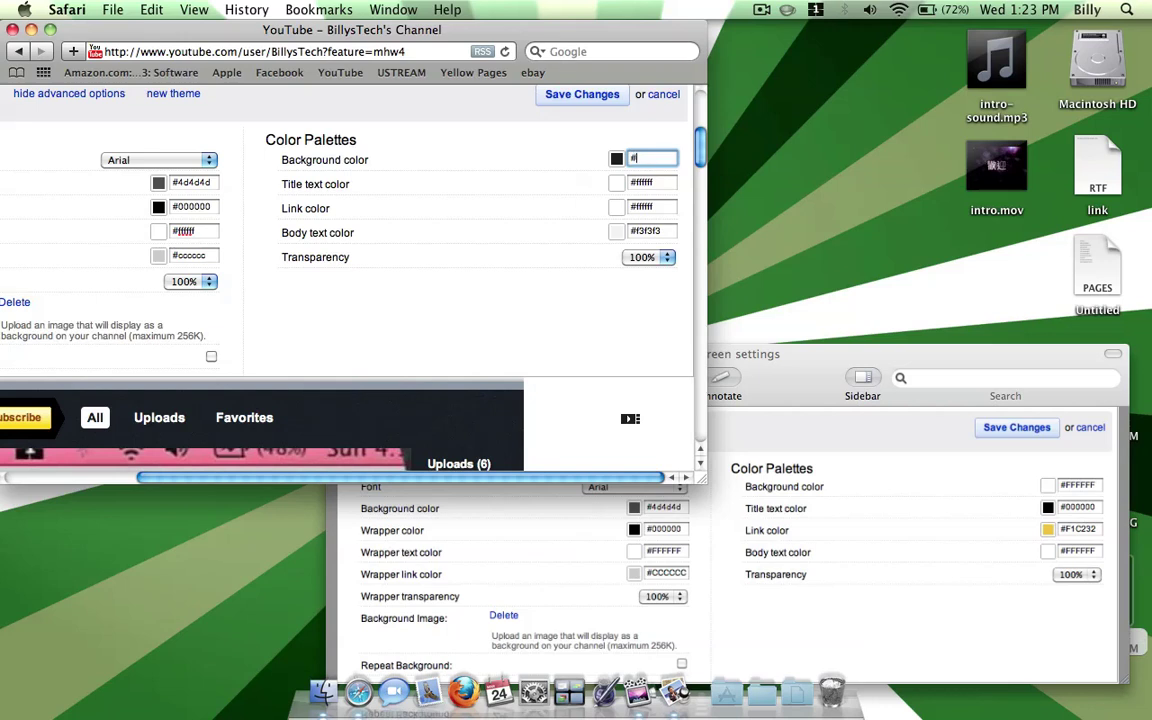
type("#ffffff")
left_click(664, 182)
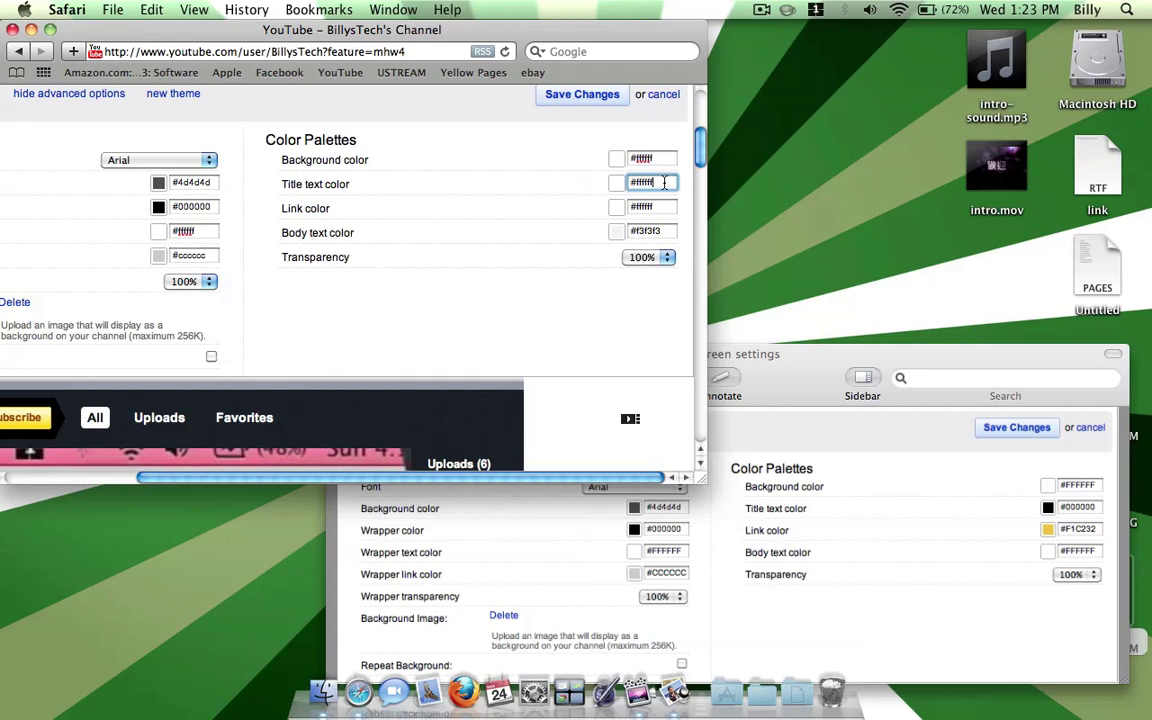
key("BackSpace")
key("BackSpace")
key("BackSpace")
key("BackSpace")
key("BackSpace")
key("BackSpace")
left_click(661, 207)
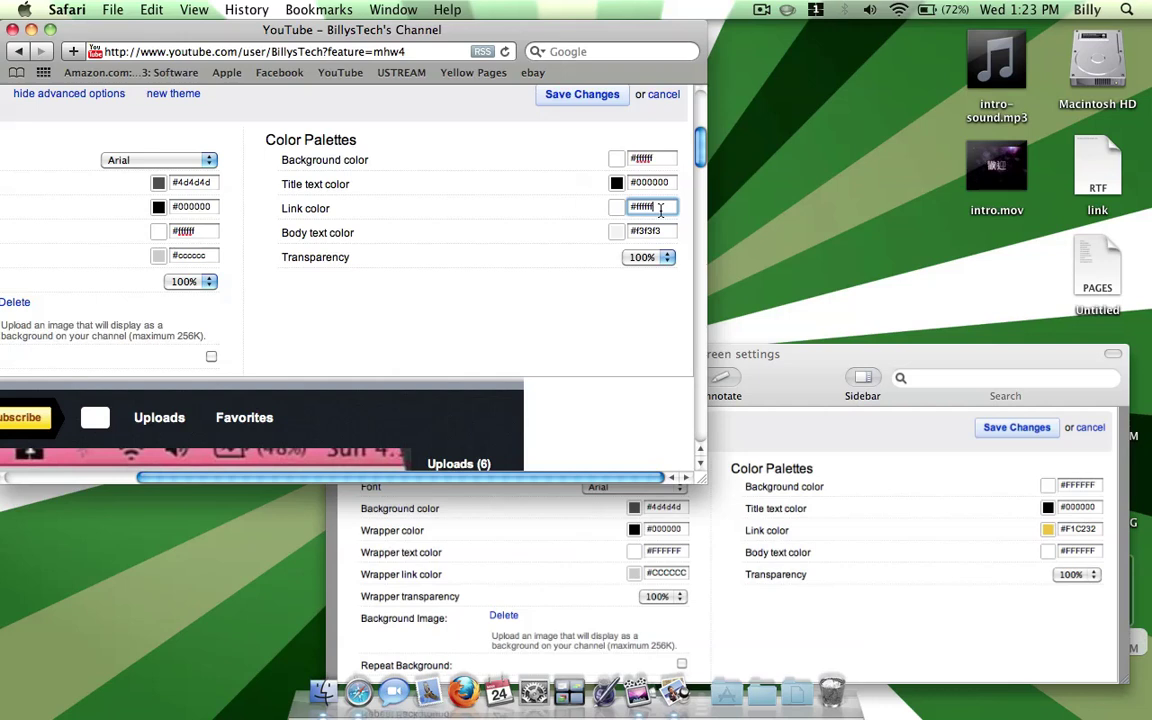
key("BackSpace")
key("BackSpace")
key("BackSpace")
key("BackSpace")
key("BackSpace")
key("BackSpace")
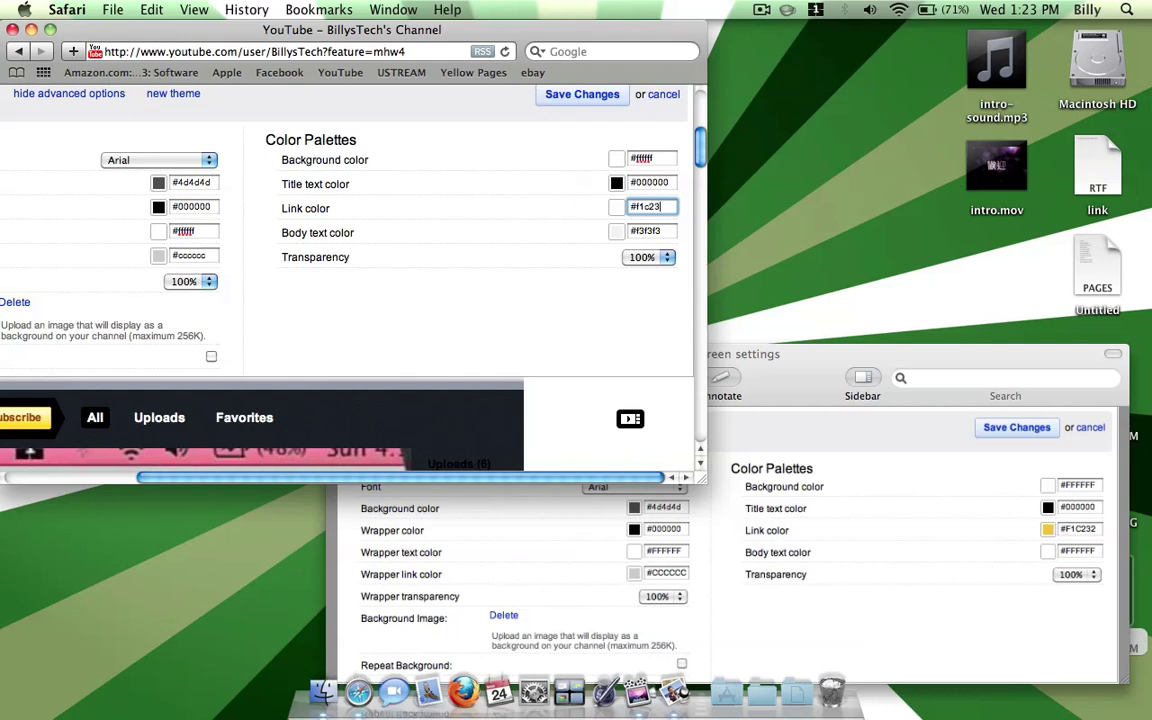
left_click(662, 232)
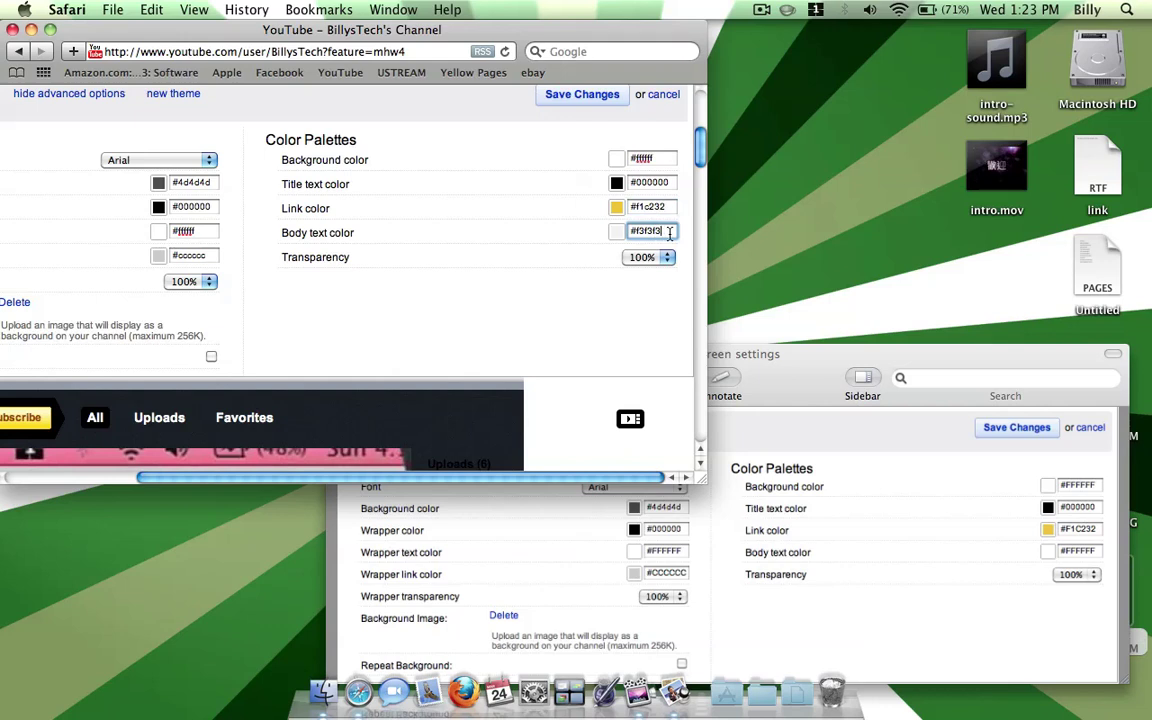
type("#")
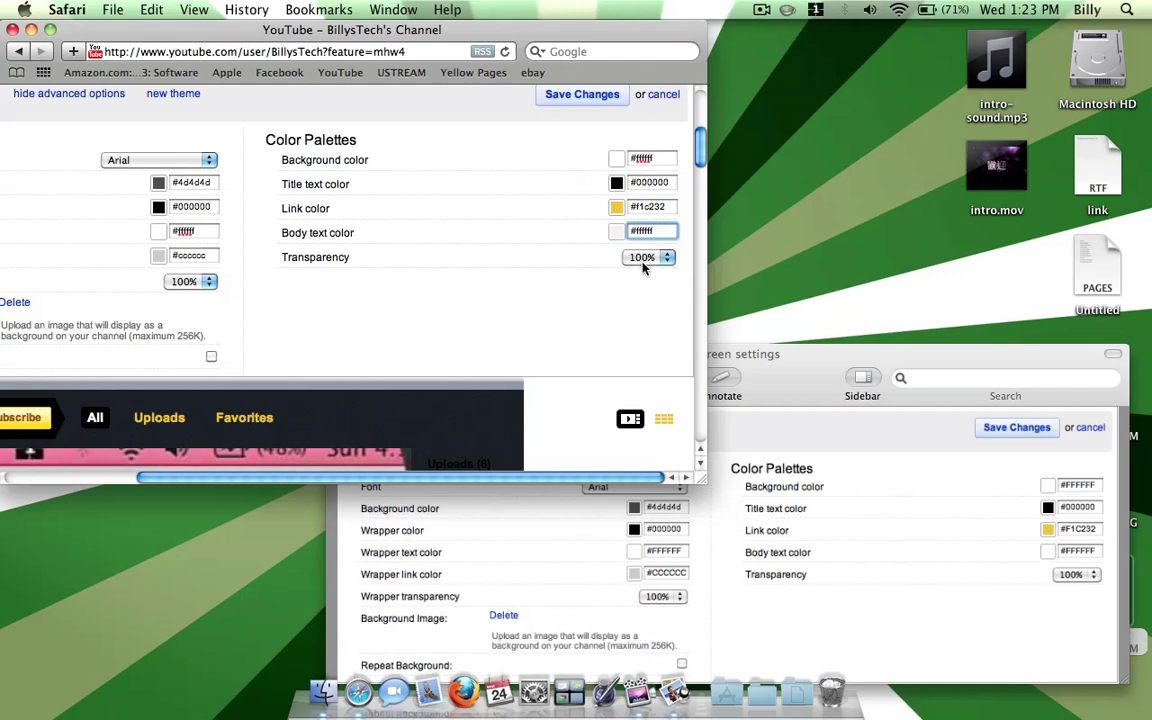
scroll(643, 265, "left", 5)
scroll(643, 265, "down", 2)
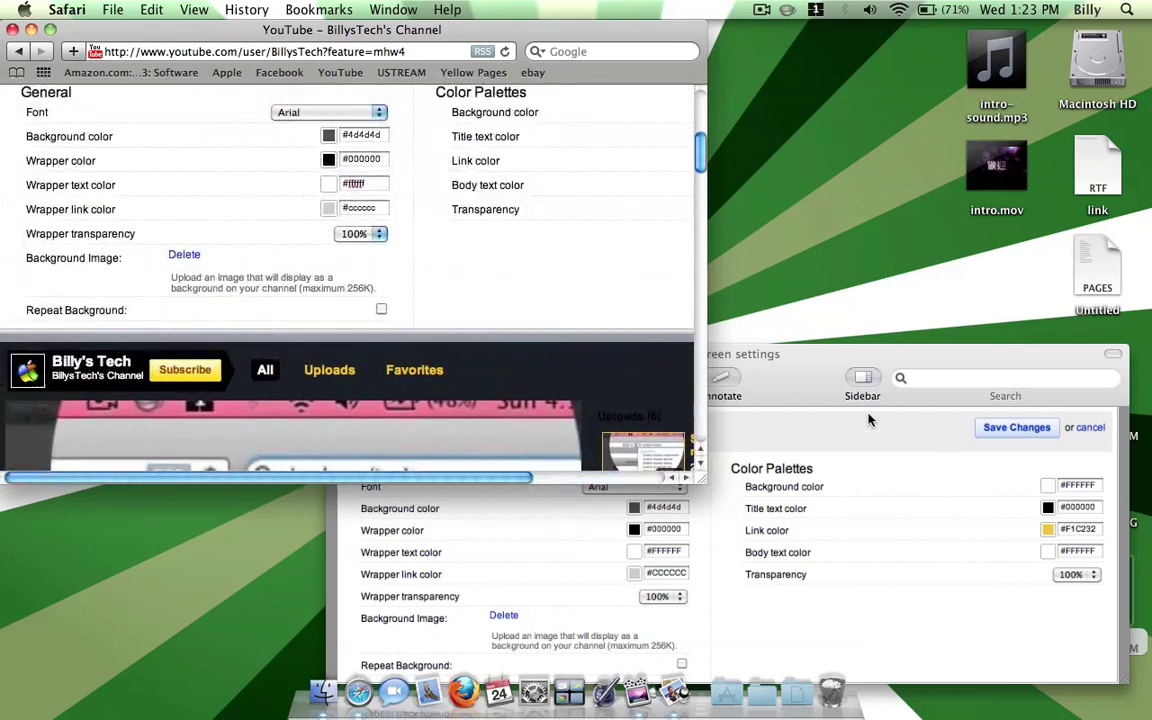
Close the iscreen settings screenshot, maximize Safari and scroll up to the Background Image setting
left_click(780, 370)
left_click(339, 354)
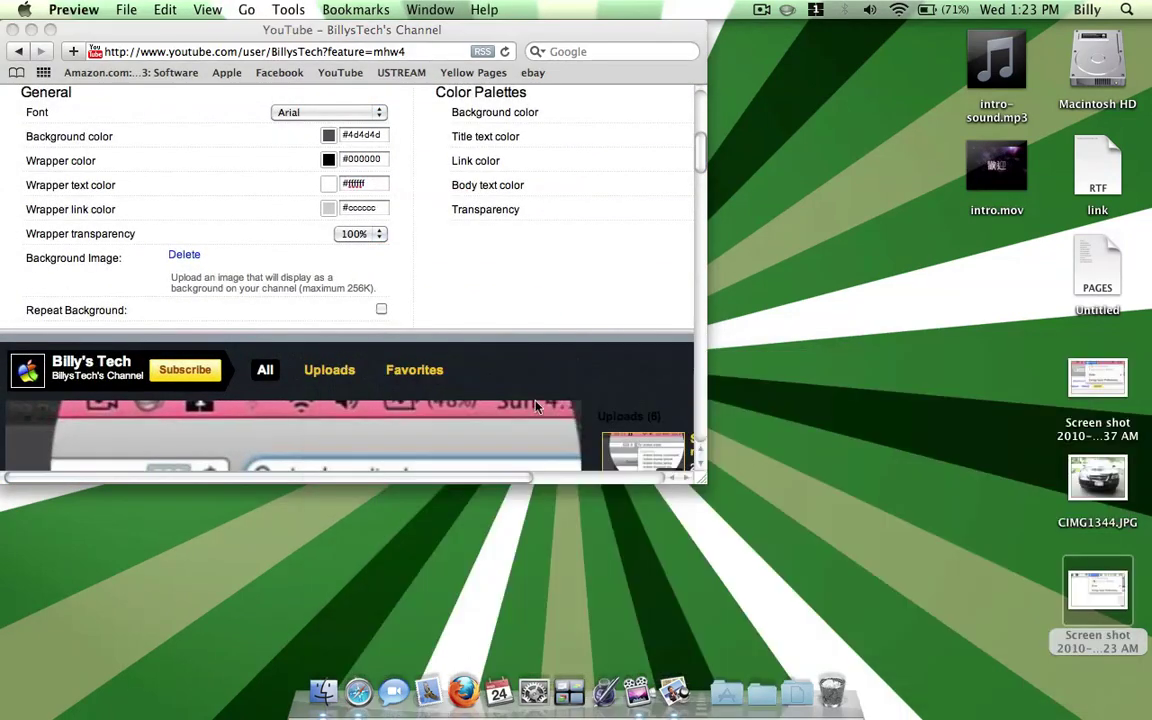
left_click(50, 29)
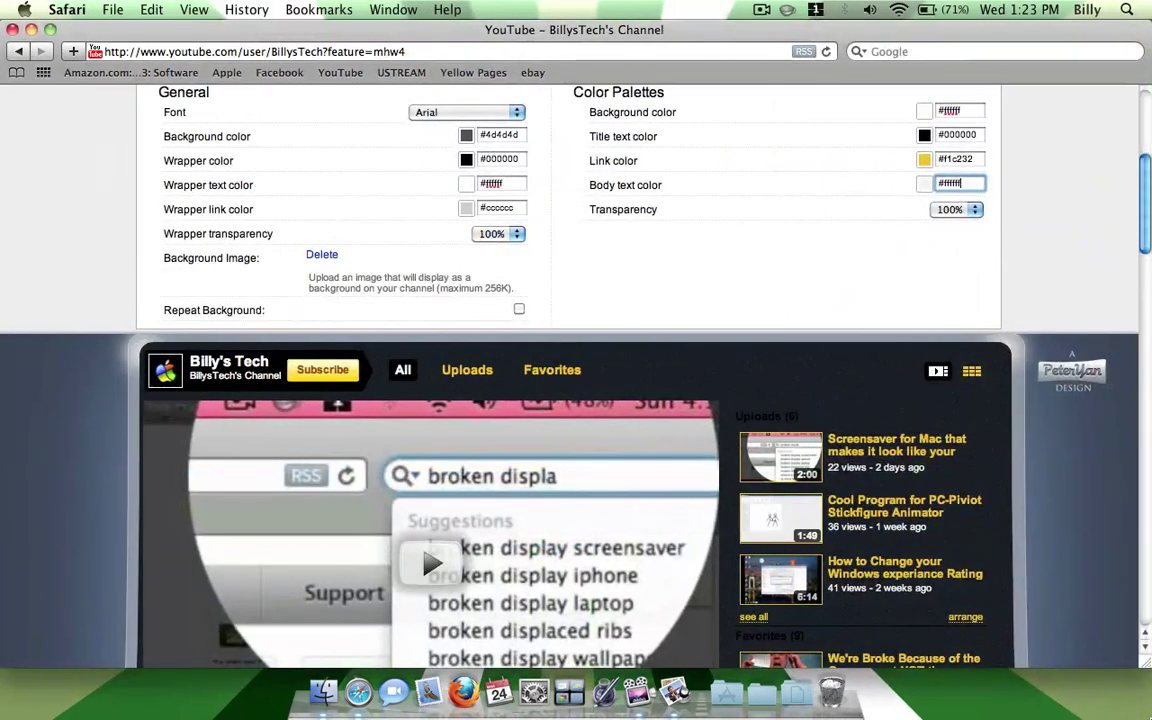
scroll(591, 247, "up", 1)
scroll(591, 247, "up", 2)
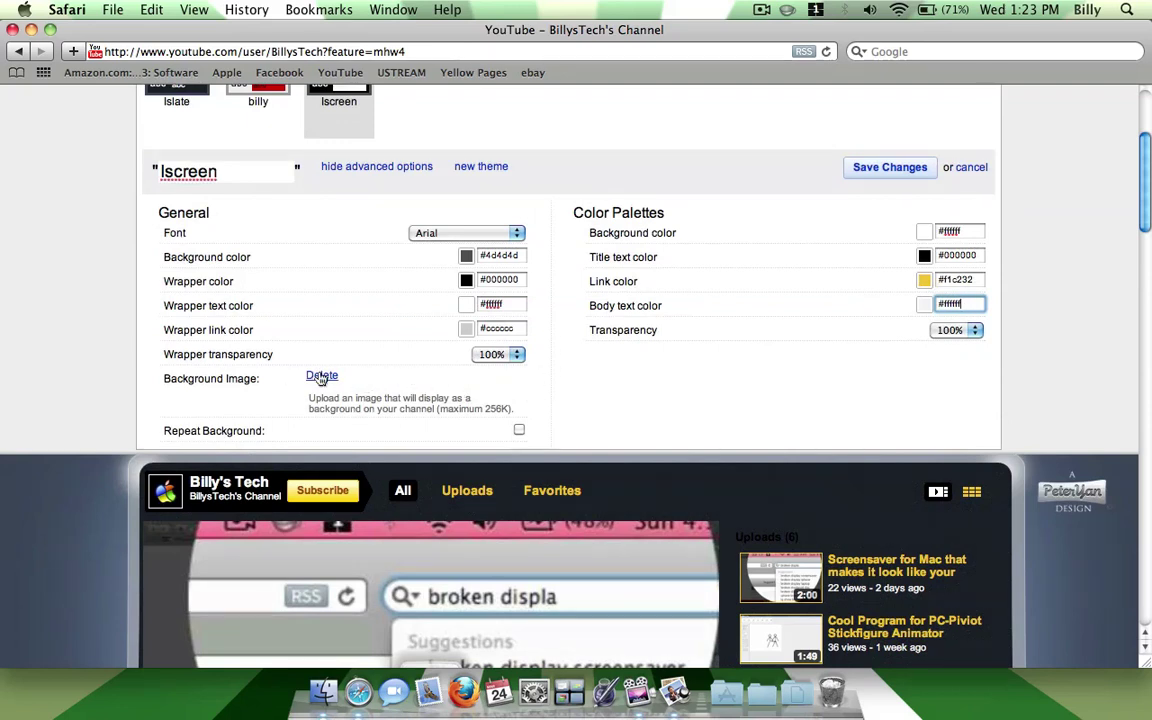
scroll(321, 354, "up", 3)
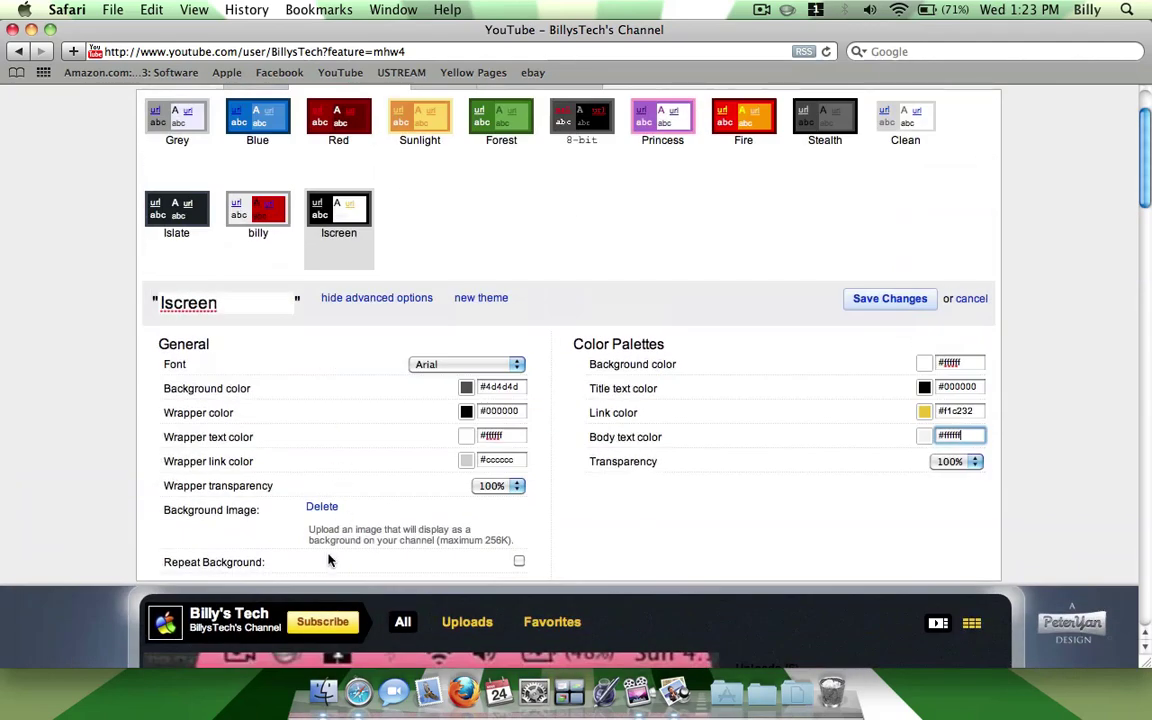
mouse_move(341, 222)
Delete the old background image and choose iScreen.jpg as the new Background Image
left_click(322, 508)
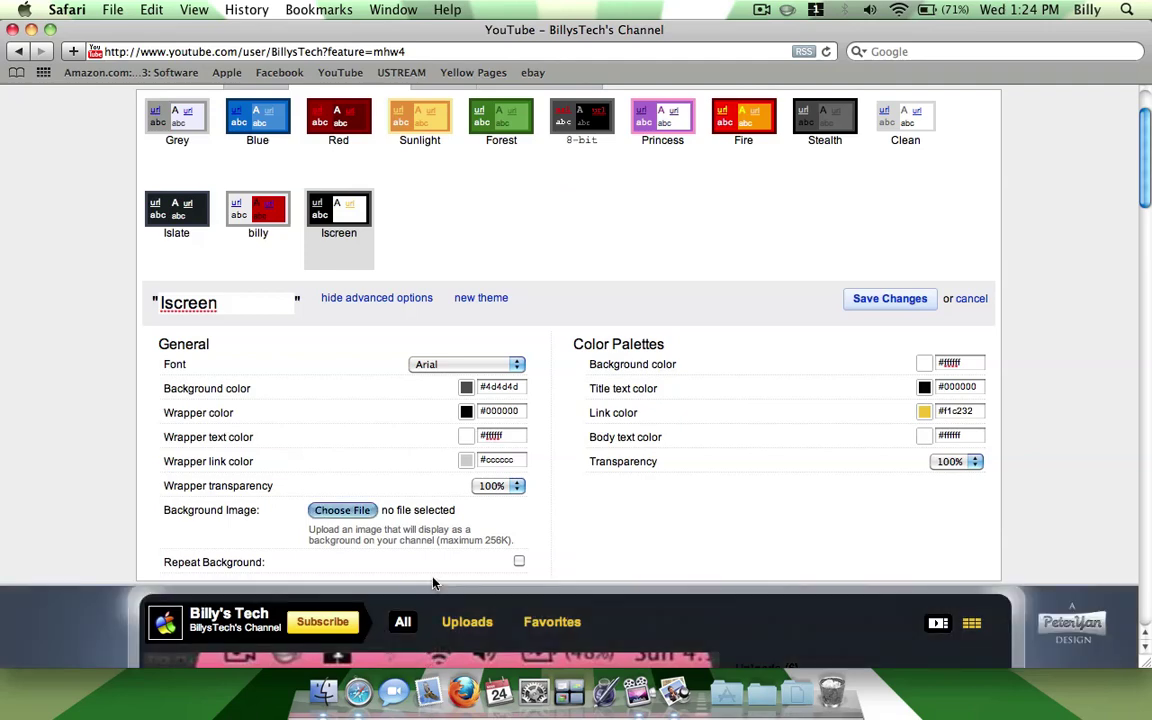
scroll(437, 512, "down", 1)
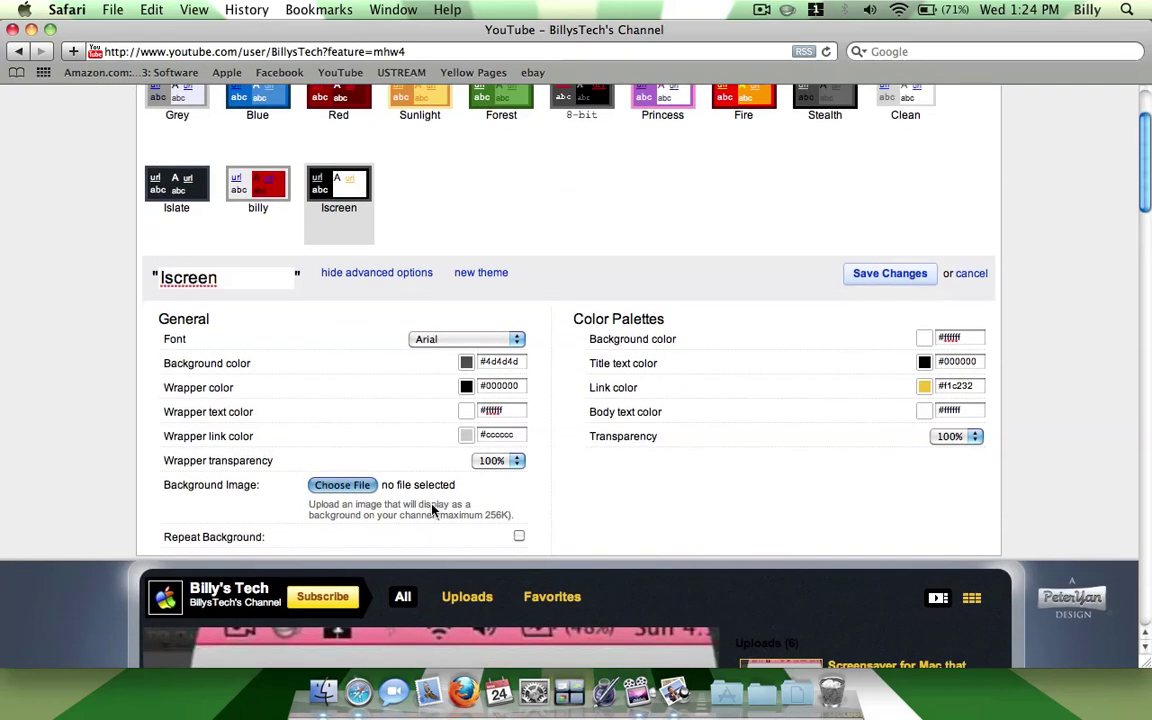
left_click(340, 485)
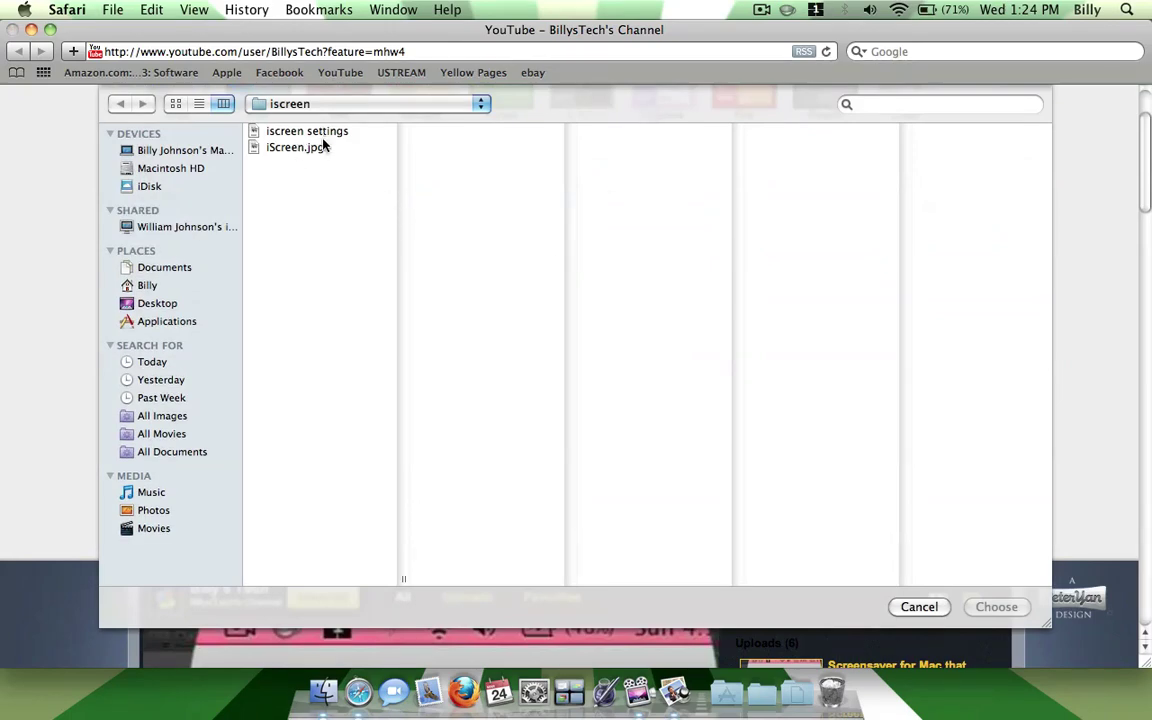
left_click(292, 147)
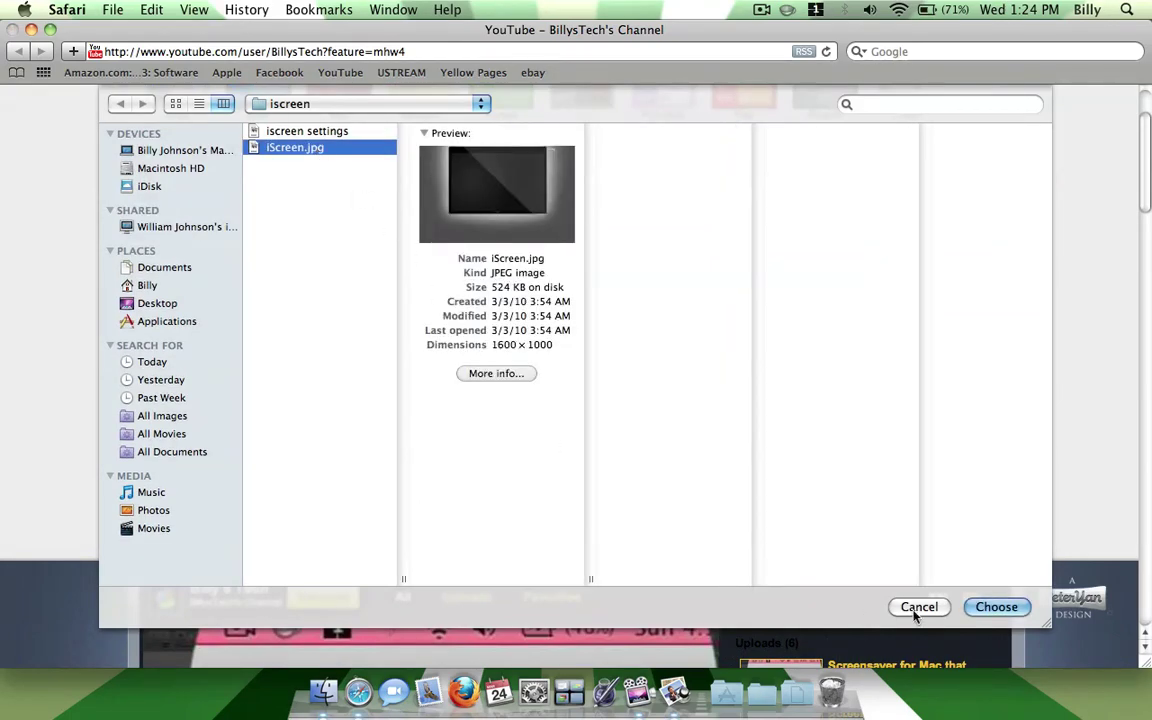
left_click(1016, 608)
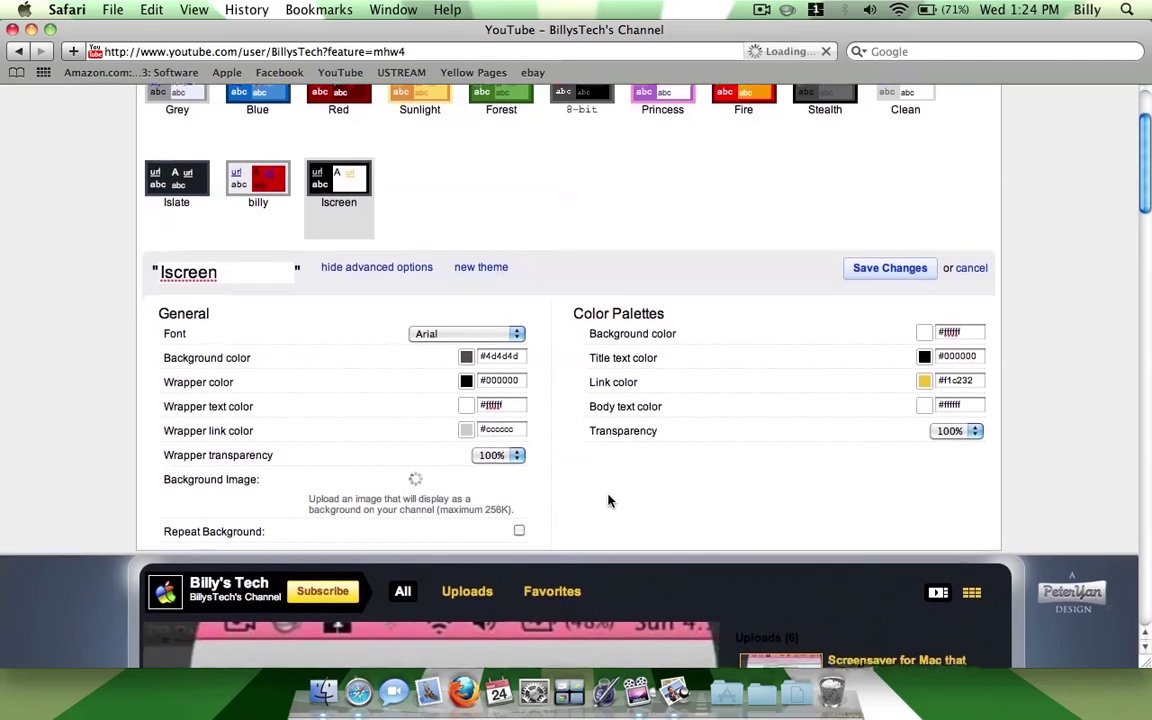
Save the Iscreen theme changes from the theme settings
scroll(608, 500, "down", 5)
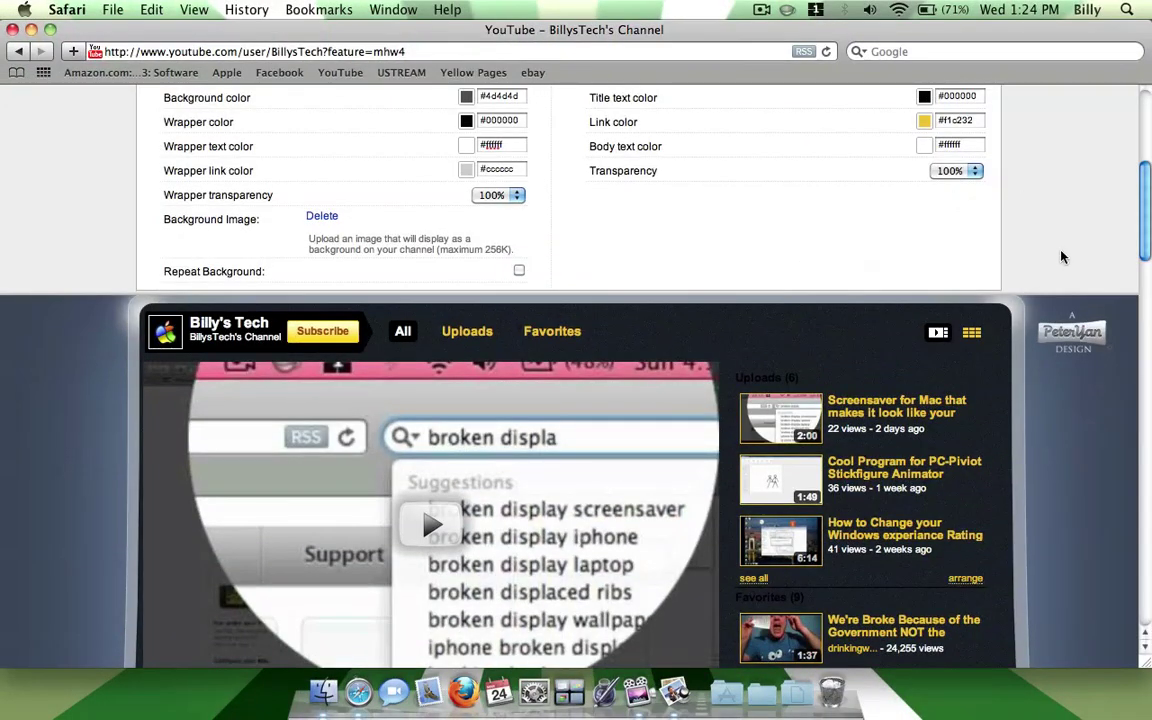
scroll(1062, 257, "up", 8)
scroll(916, 343, "down", 2)
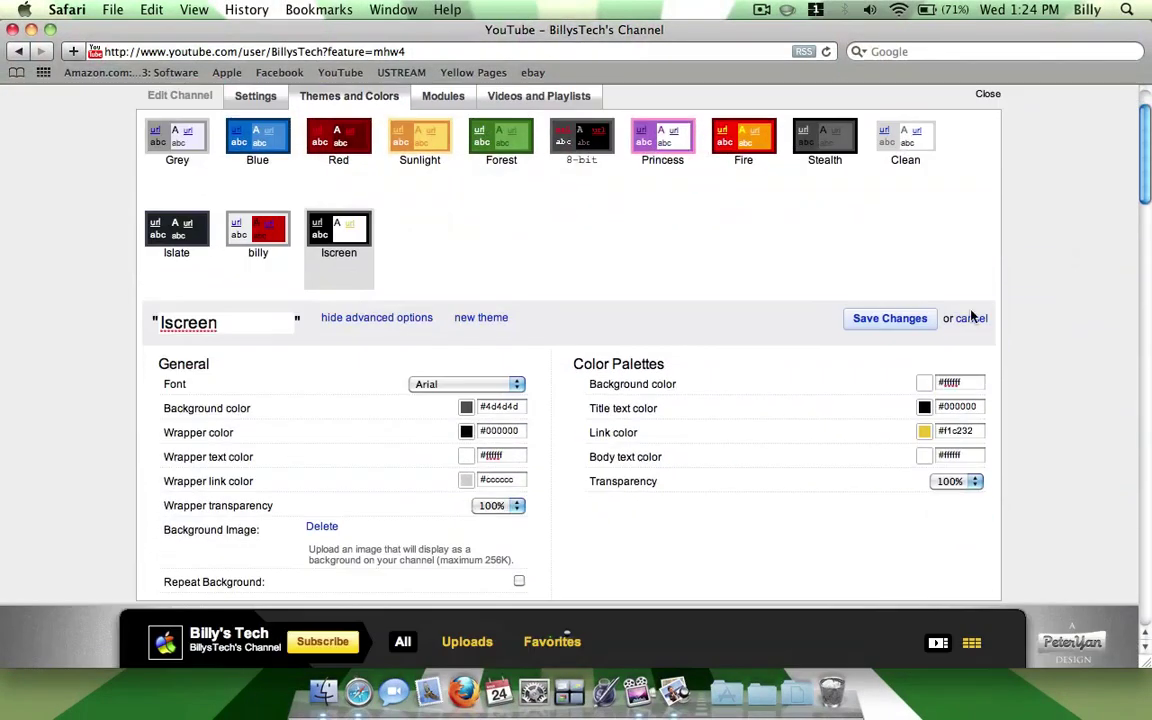
left_click(888, 320)
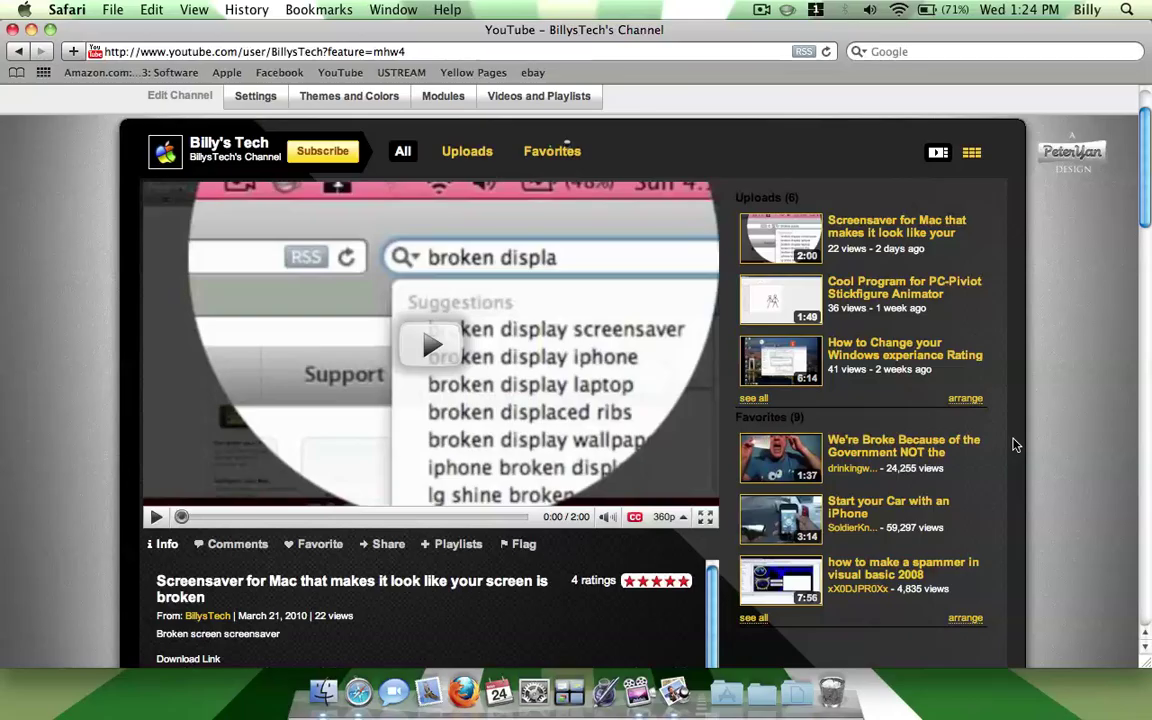
Scroll through the restyled channel page showing the iScreen background, dark panels and yellow links
scroll(1013, 444, "up", 1)
scroll(1013, 444, "down", 20)
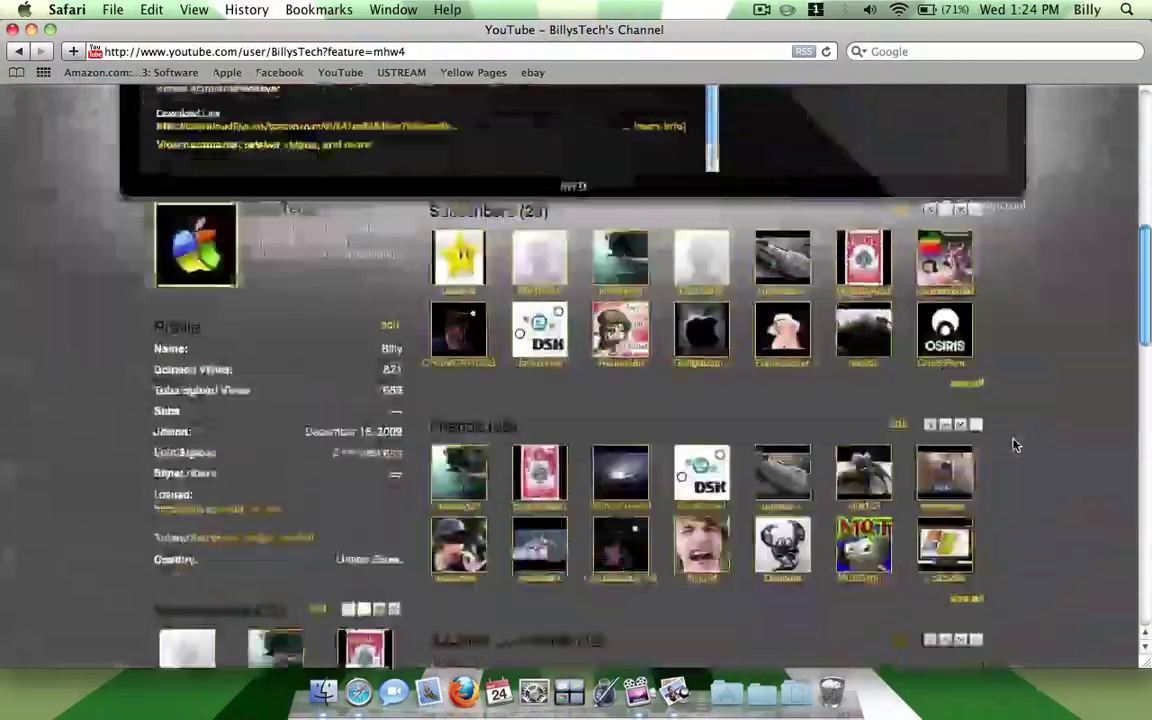
scroll(1013, 444, "down", 10)
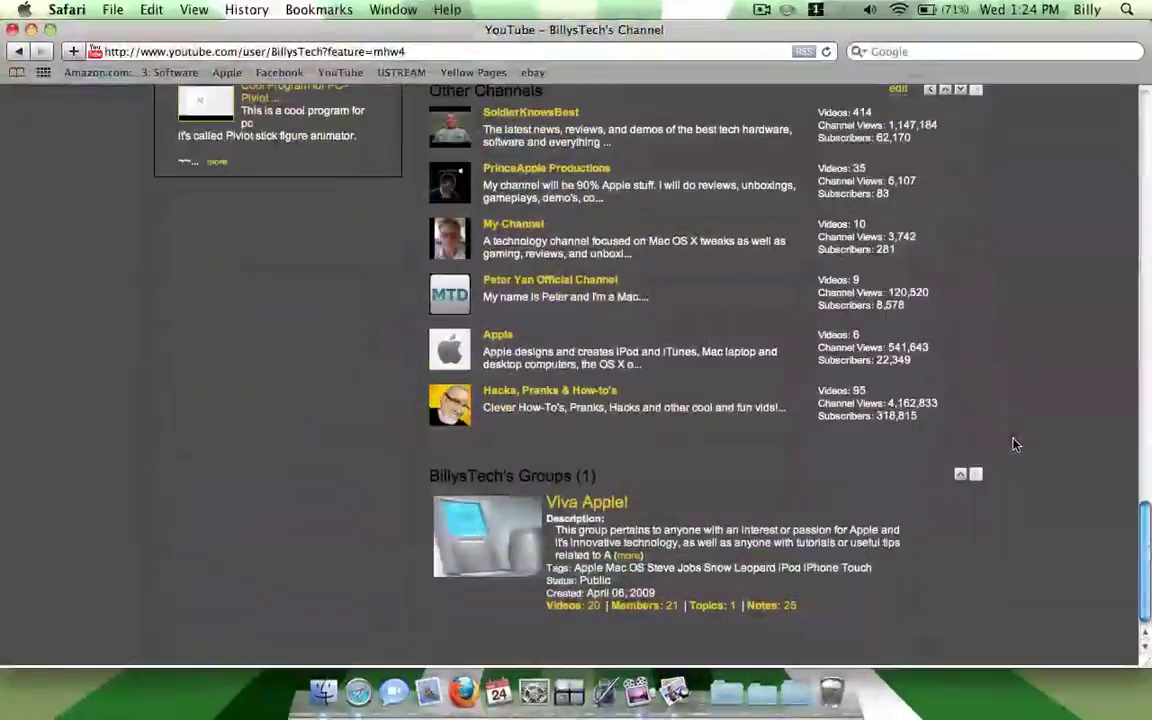
scroll(1013, 444, "up", 12)
scroll(1013, 444, "up", 15)
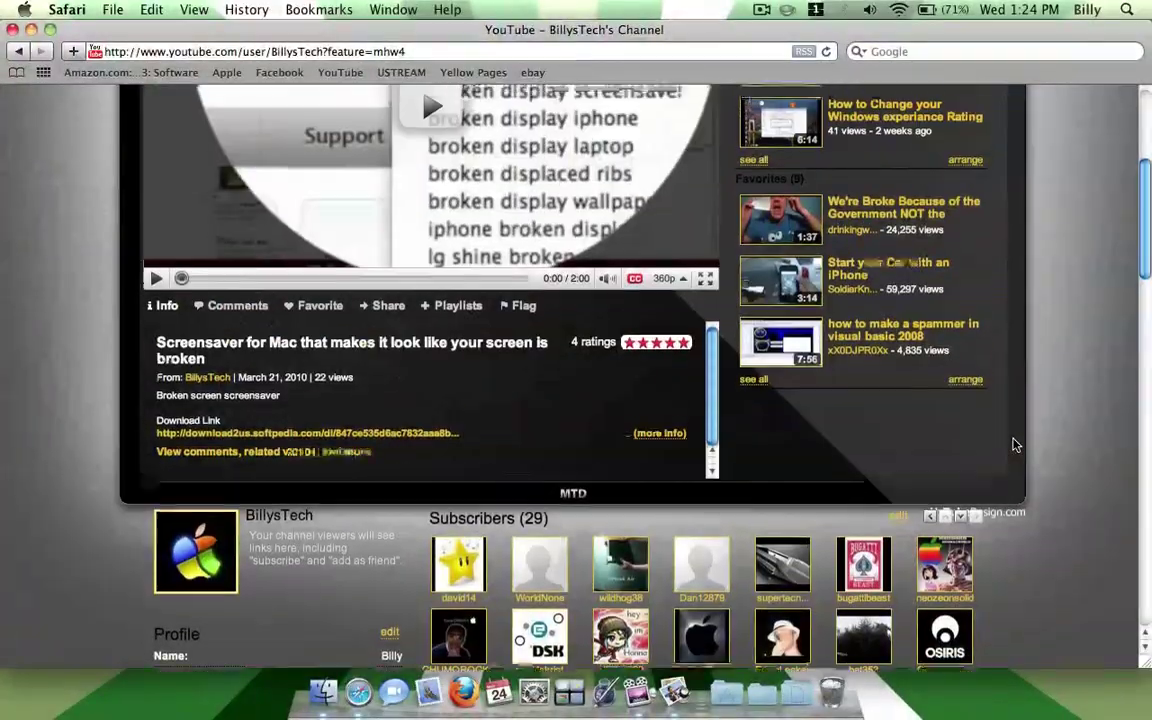
scroll(1013, 444, "down", 15)
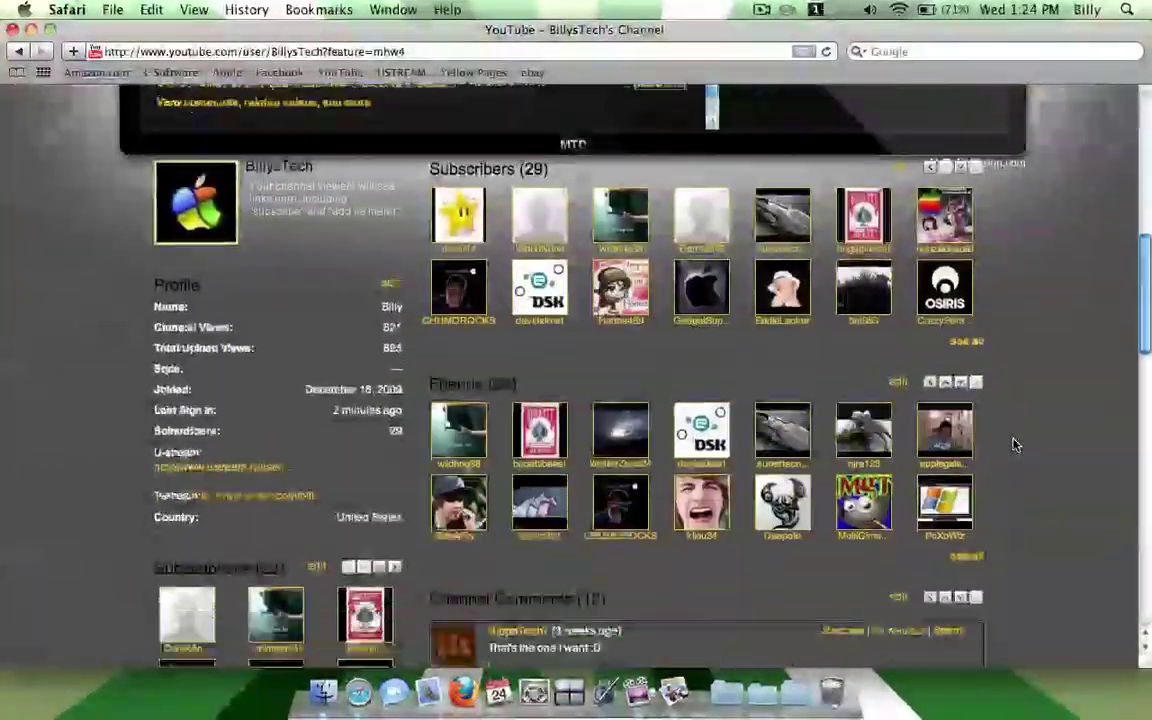
scroll(1013, 486, "down", 10)
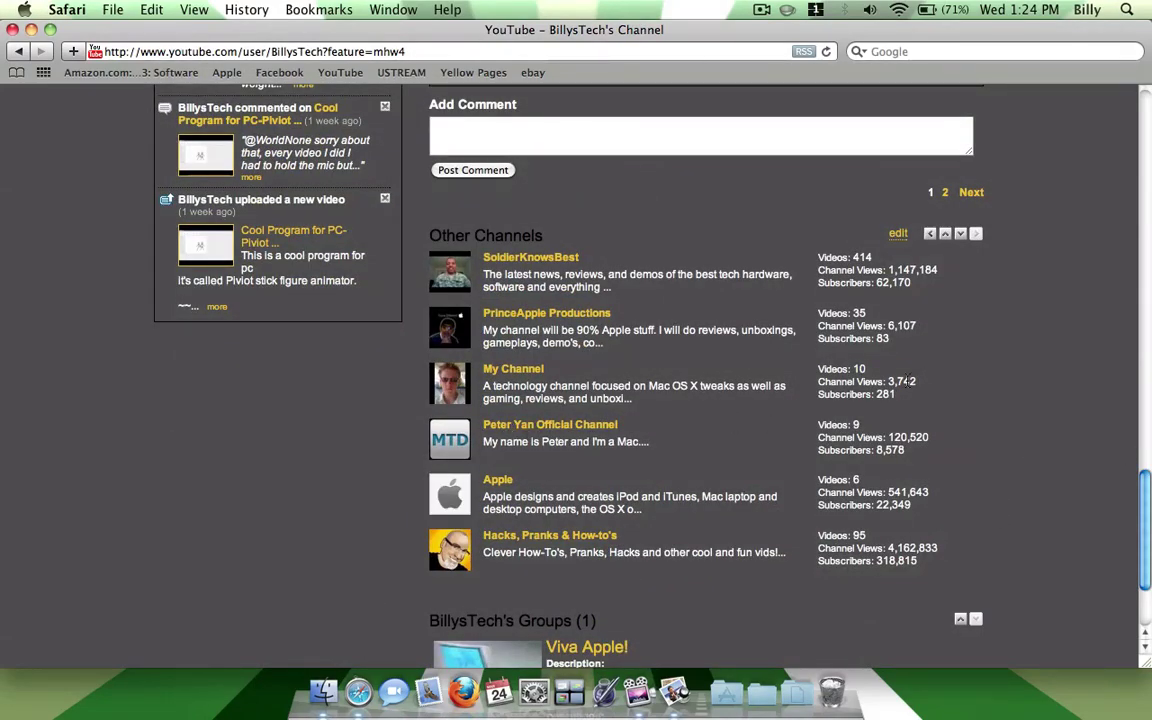
scroll(1089, 349, "up", 15)
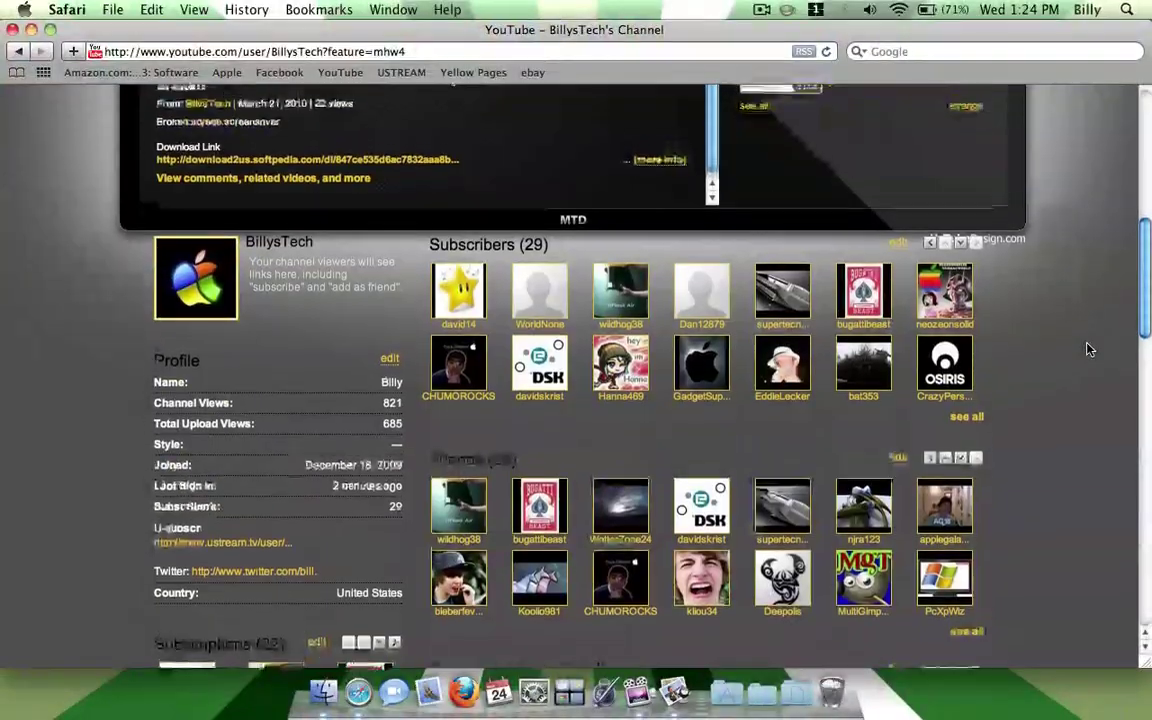
scroll(1089, 349, "down", 15)
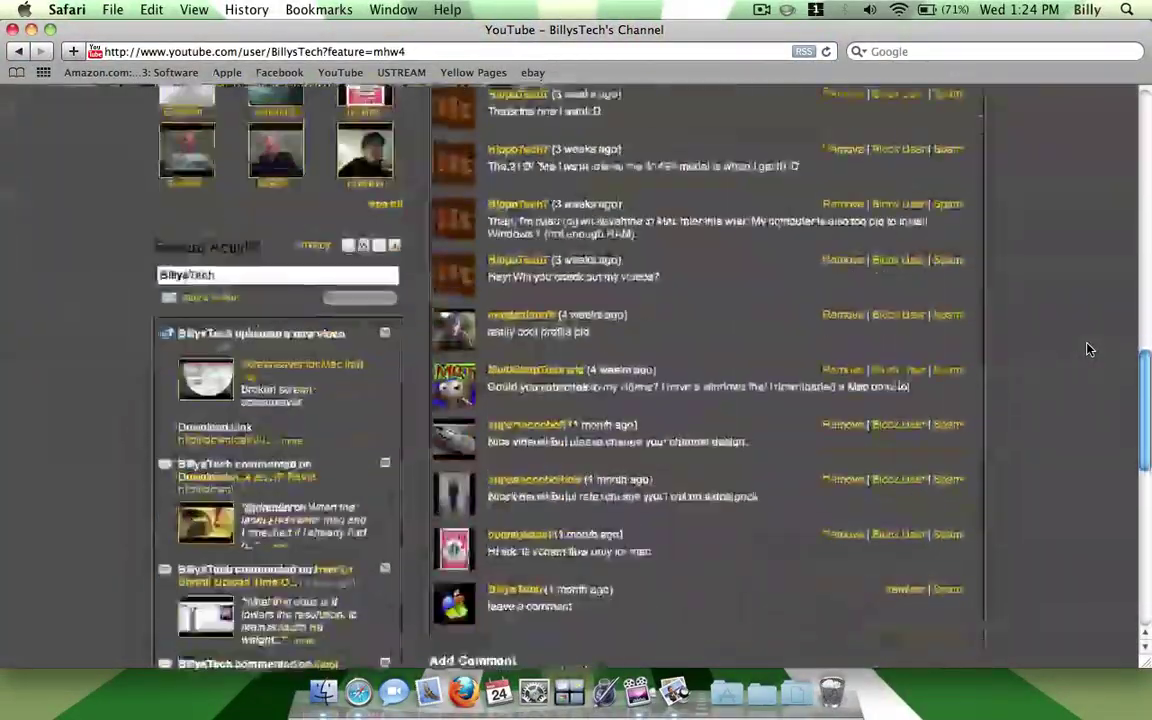
scroll(1089, 349, "down", 3)
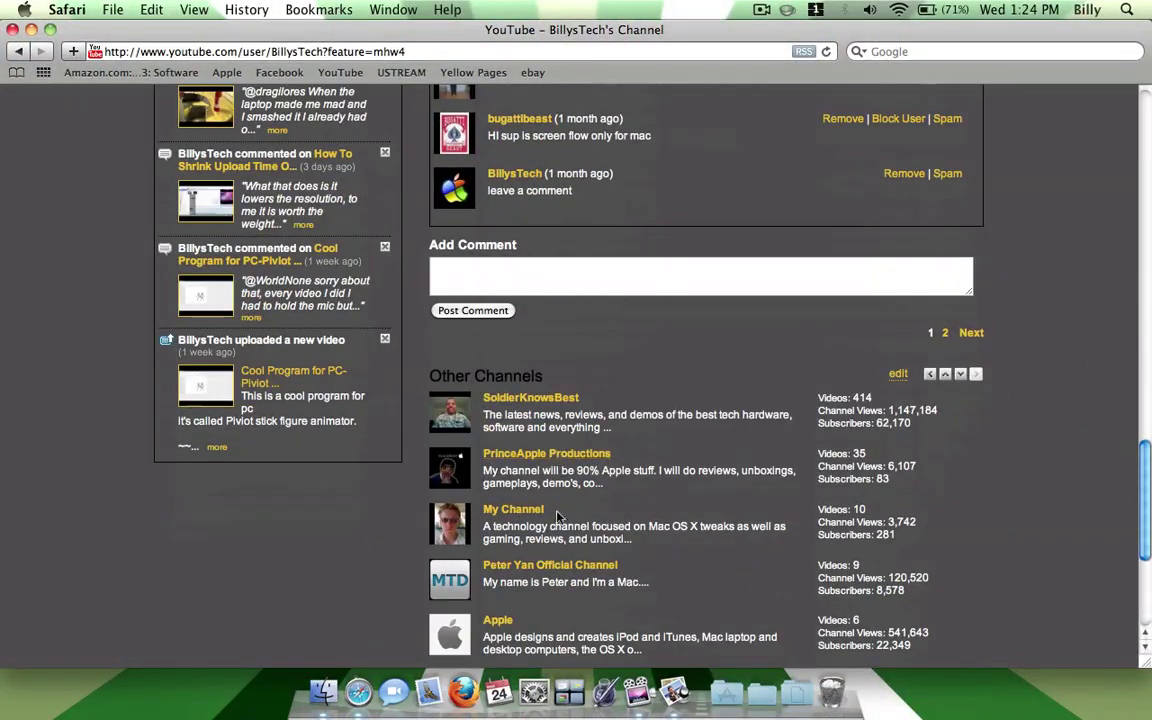
Visit PrinceApple Productions from Other Channels and pause its playing video
left_click(521, 457)
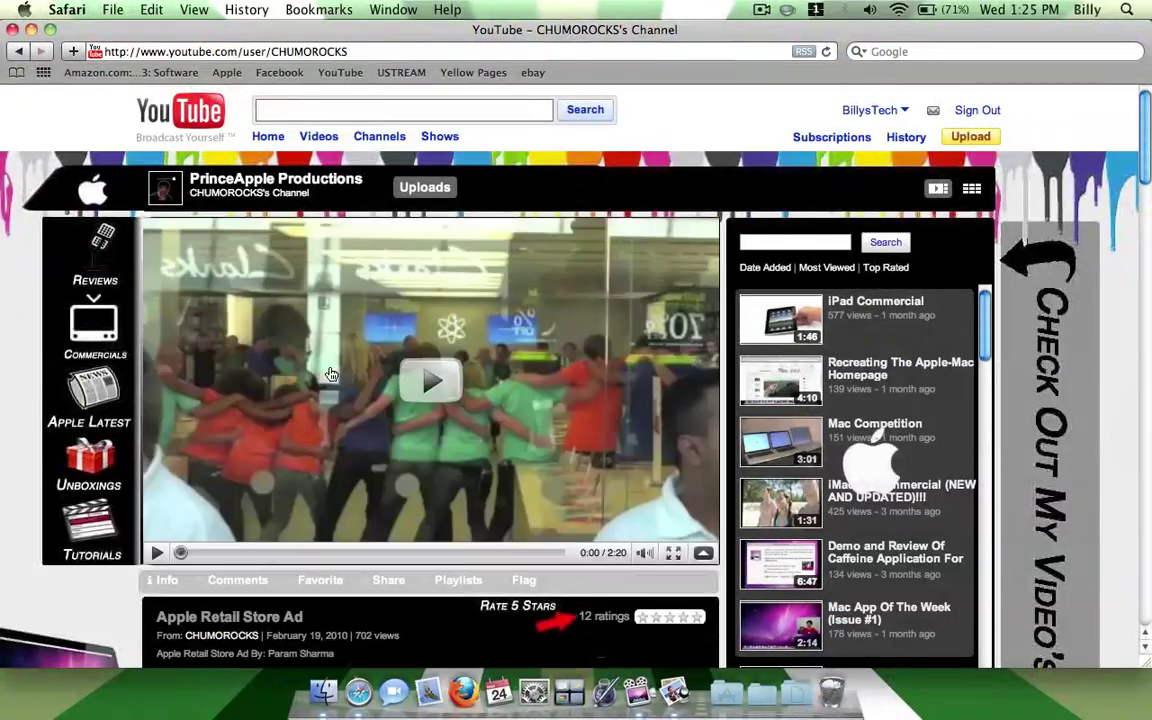
scroll(293, 502, "down", 6)
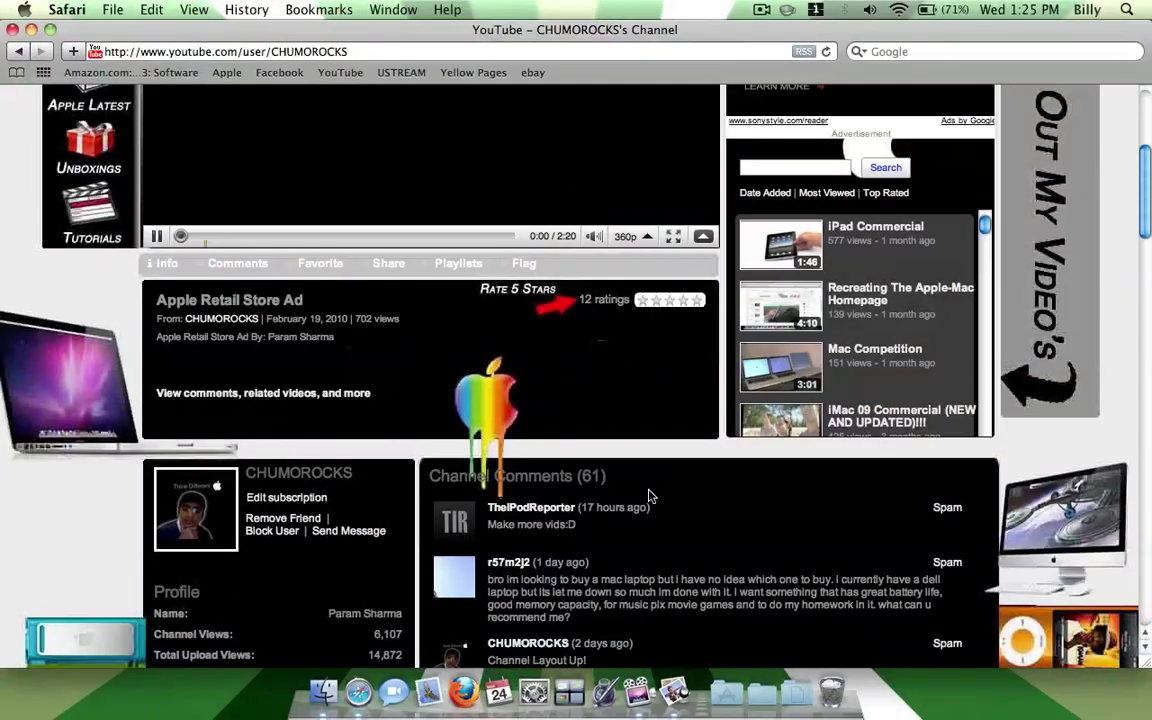
scroll(1032, 453, "up", 6)
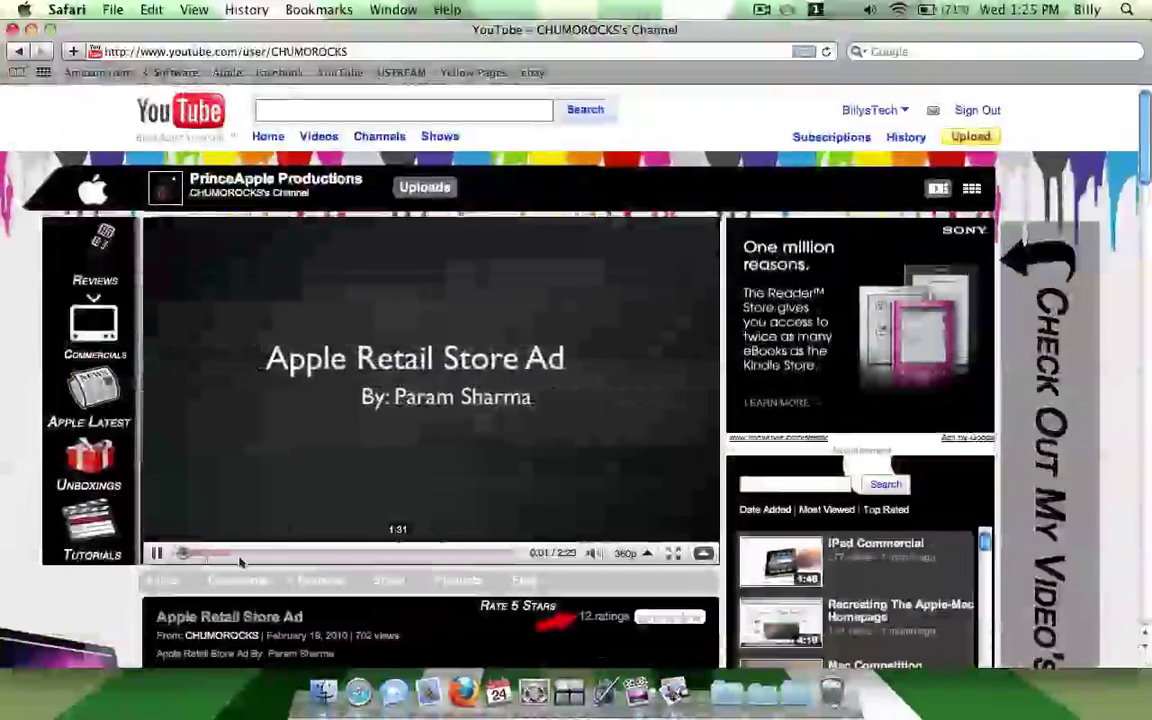
left_click(159, 556)
scroll(500, 575, "down", 2)
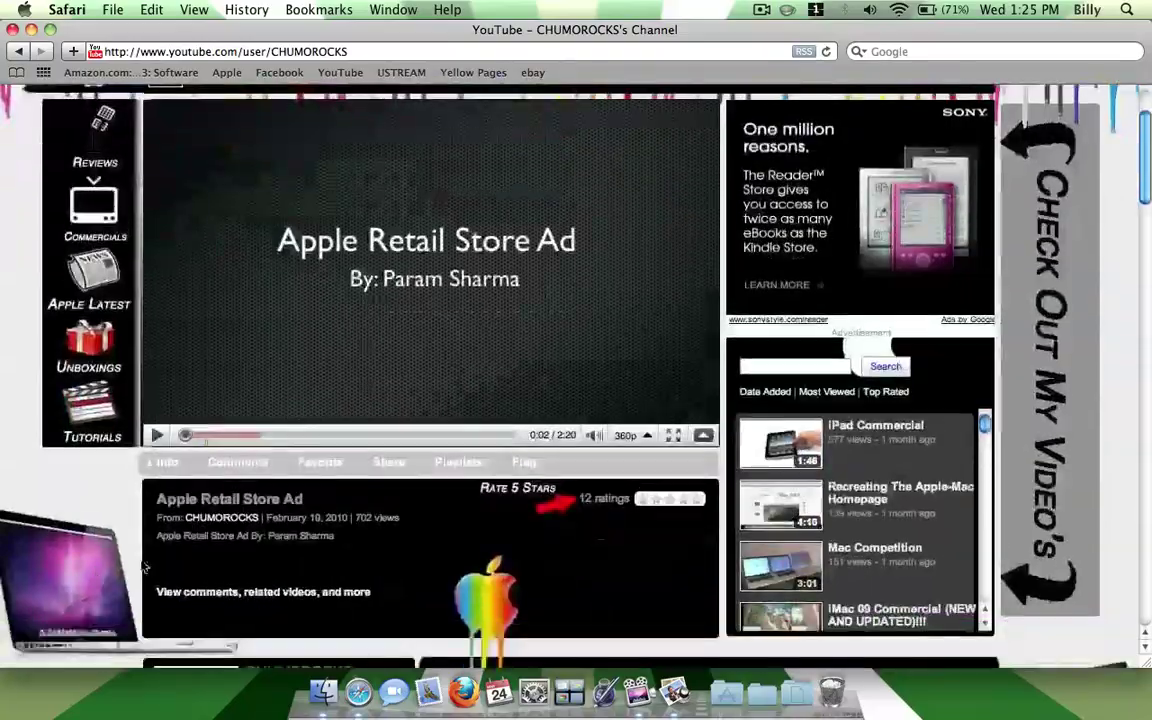
scroll(960, 568, "up", 2)
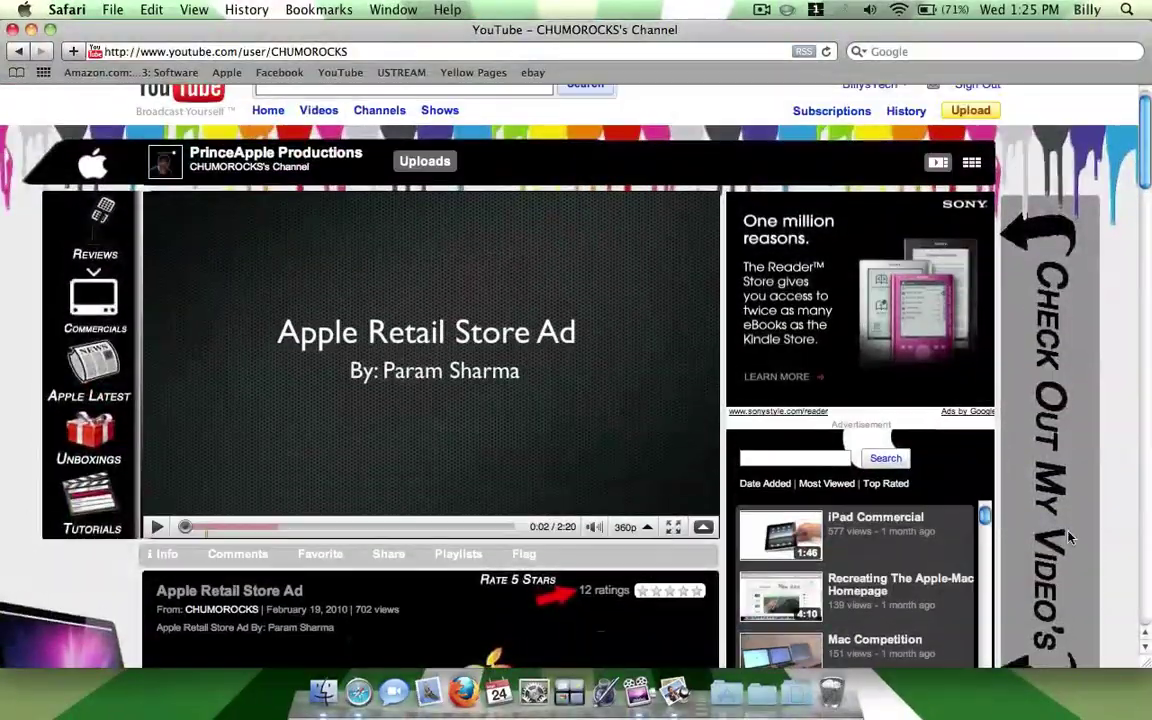
Browse that channel's page, then return to your own channel via the account menu
scroll(1010, 555, "down", 20)
scroll(1068, 538, "up", 20)
scroll(1068, 538, "down", 20)
scroll(1068, 538, "down", 15)
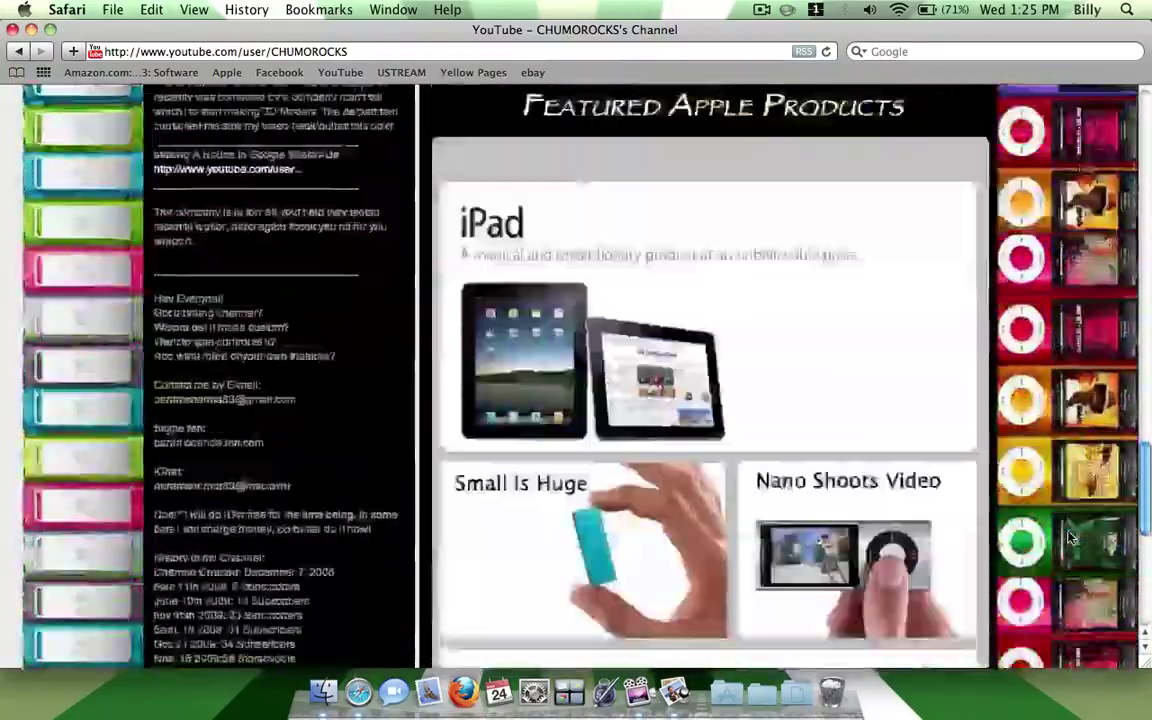
scroll(1068, 538, "up", 20)
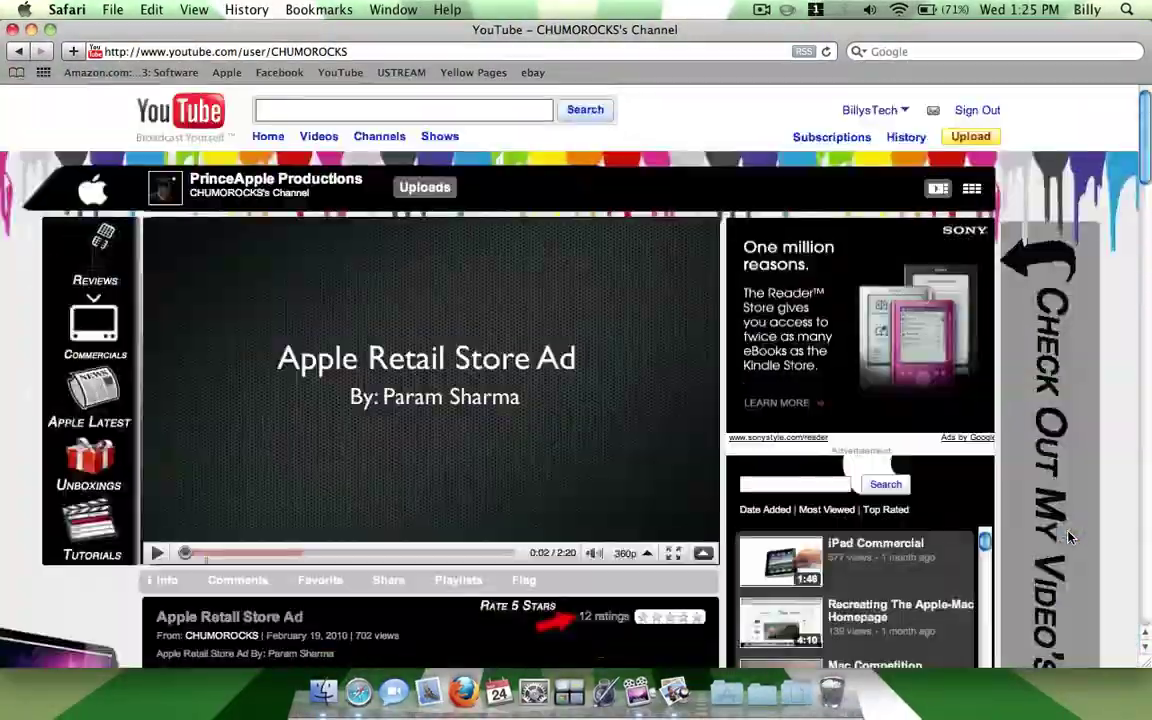
left_click(880, 112)
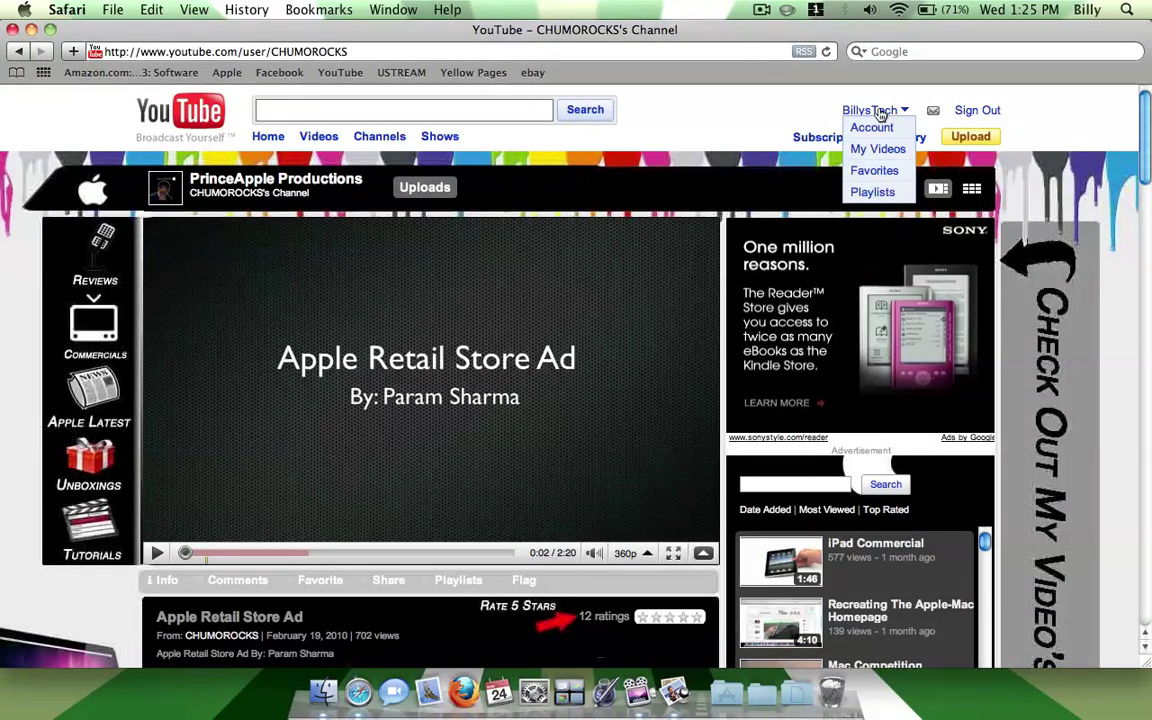
left_click(872, 111)
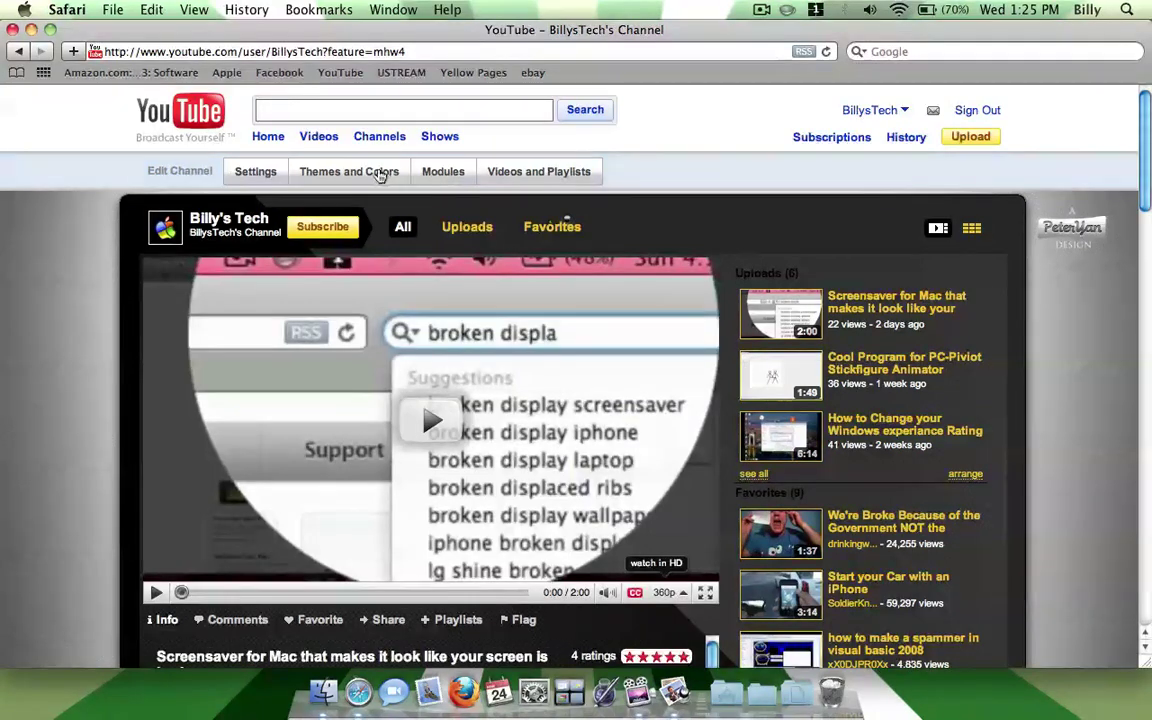
Scroll down your Iscreen-themed channel to review the video info panel and 29 subscribers
scroll(70, 287, "down", 3)
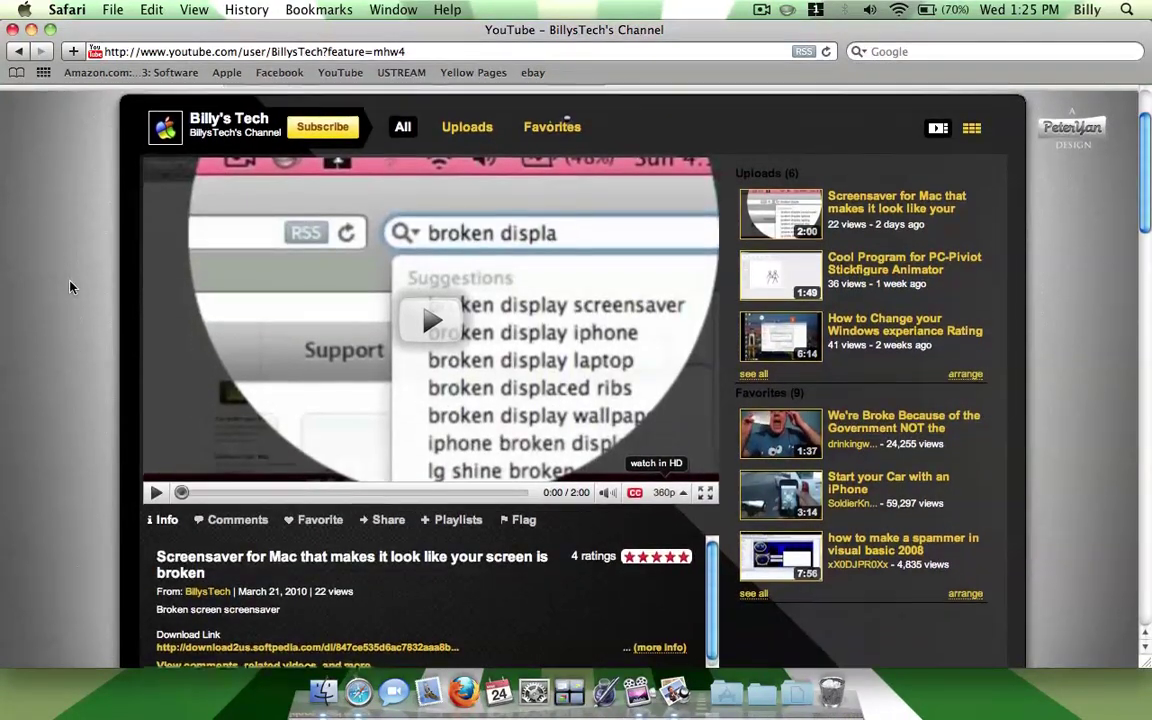
scroll(70, 287, "down", 4)
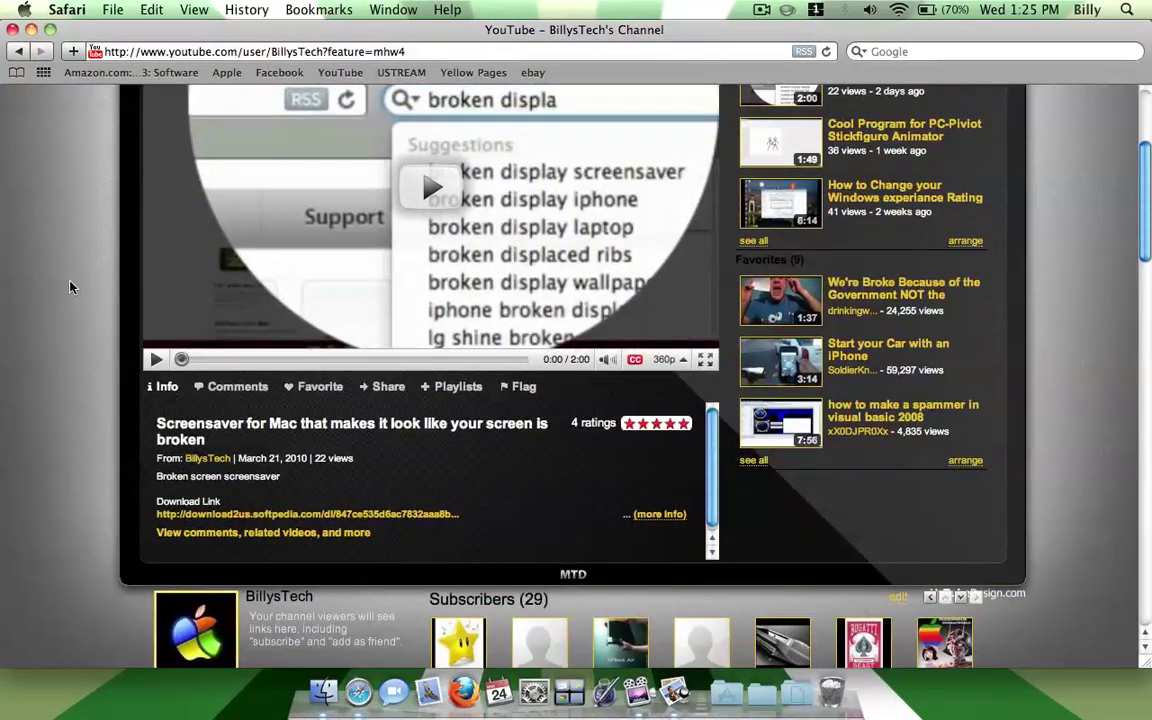